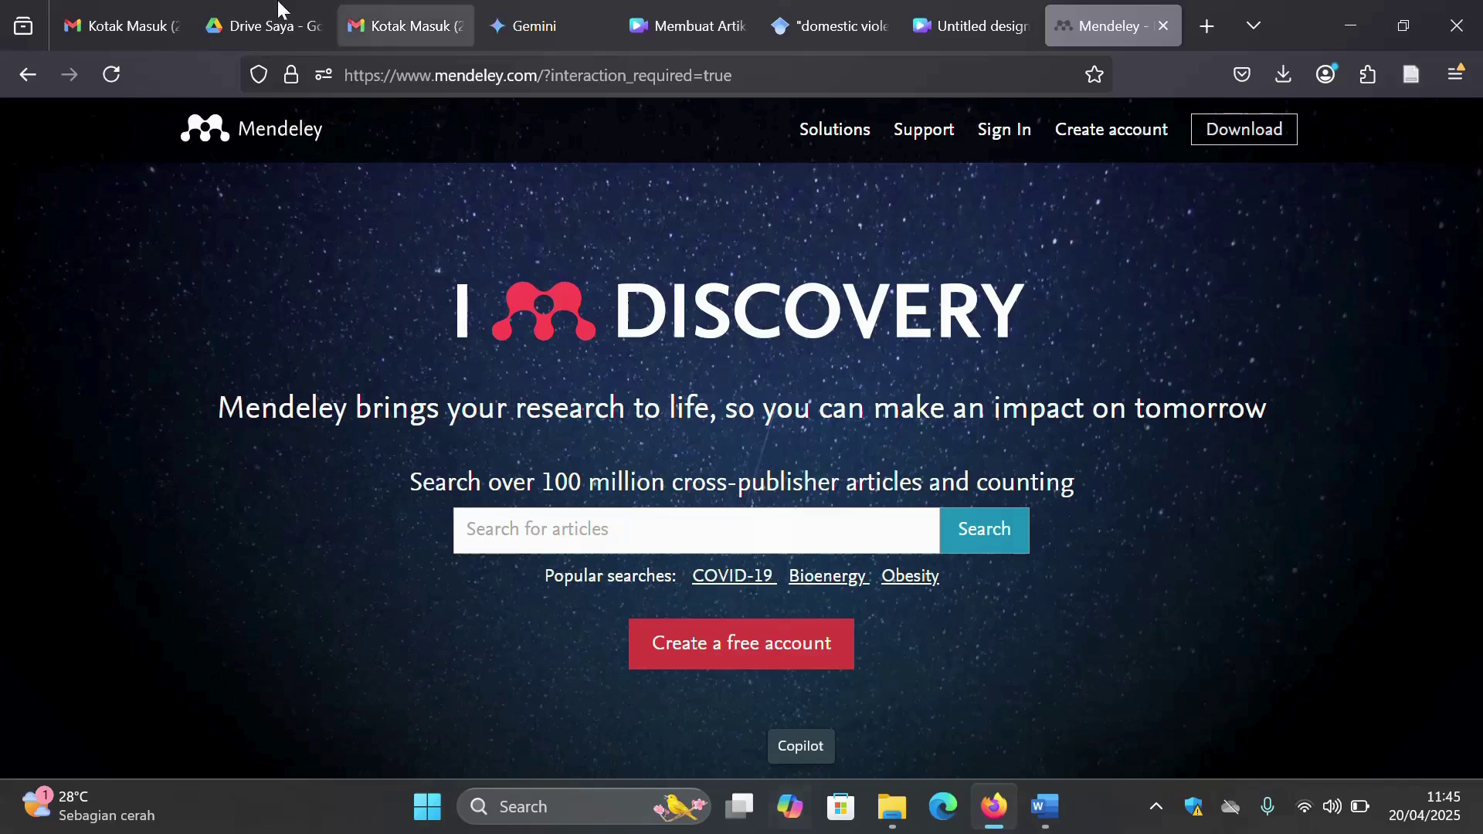
- Select the base part of the page address, then dismiss the address suggestions
{"action": "left_click", "coordinate": [540, 81]}
{"action": "left_click_drag", "start_coordinate": [540, 83], "coordinate": [337, 84]}
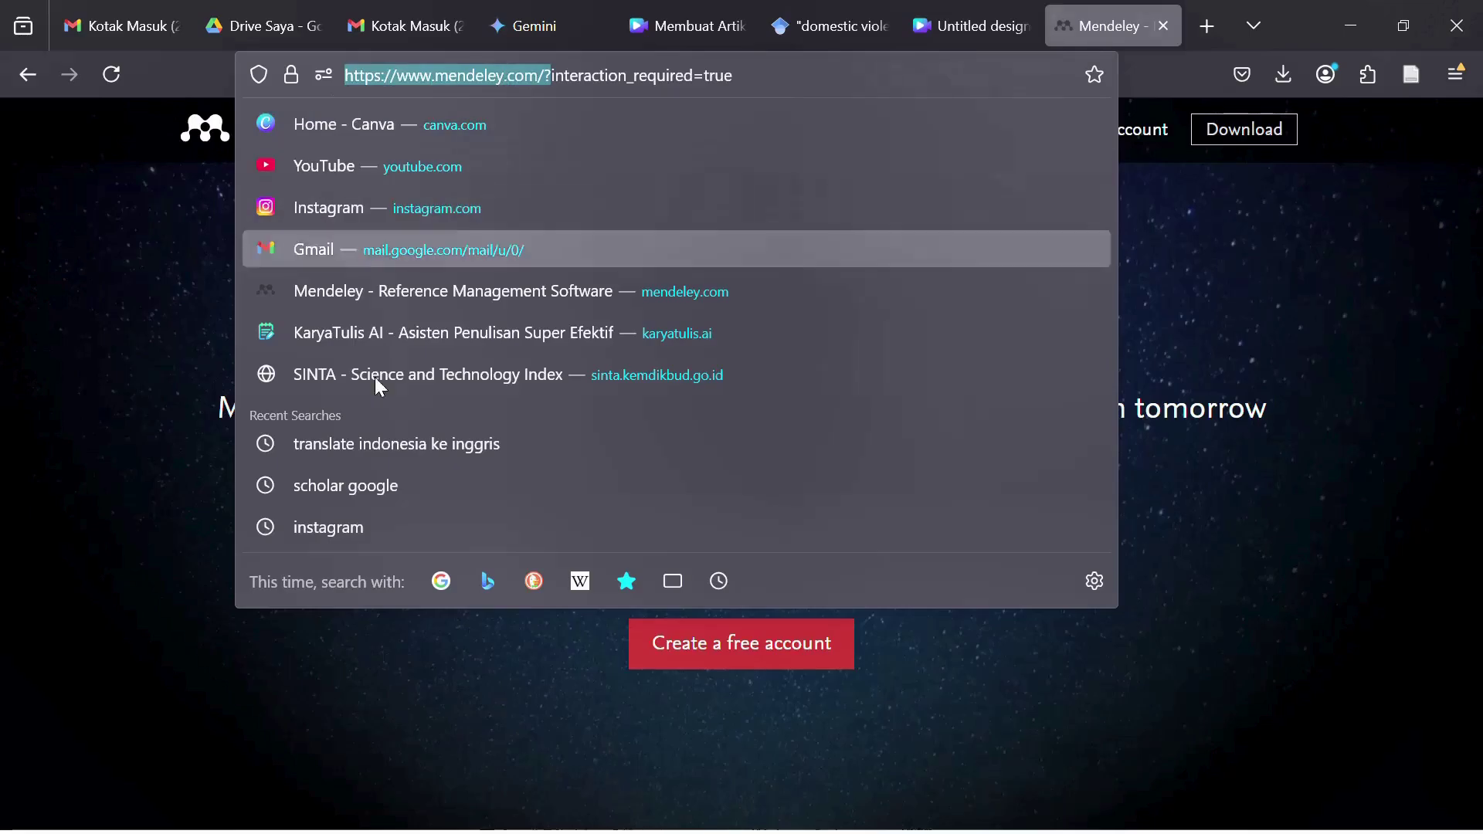
{"action": "left_click", "coordinate": [152, 581]}
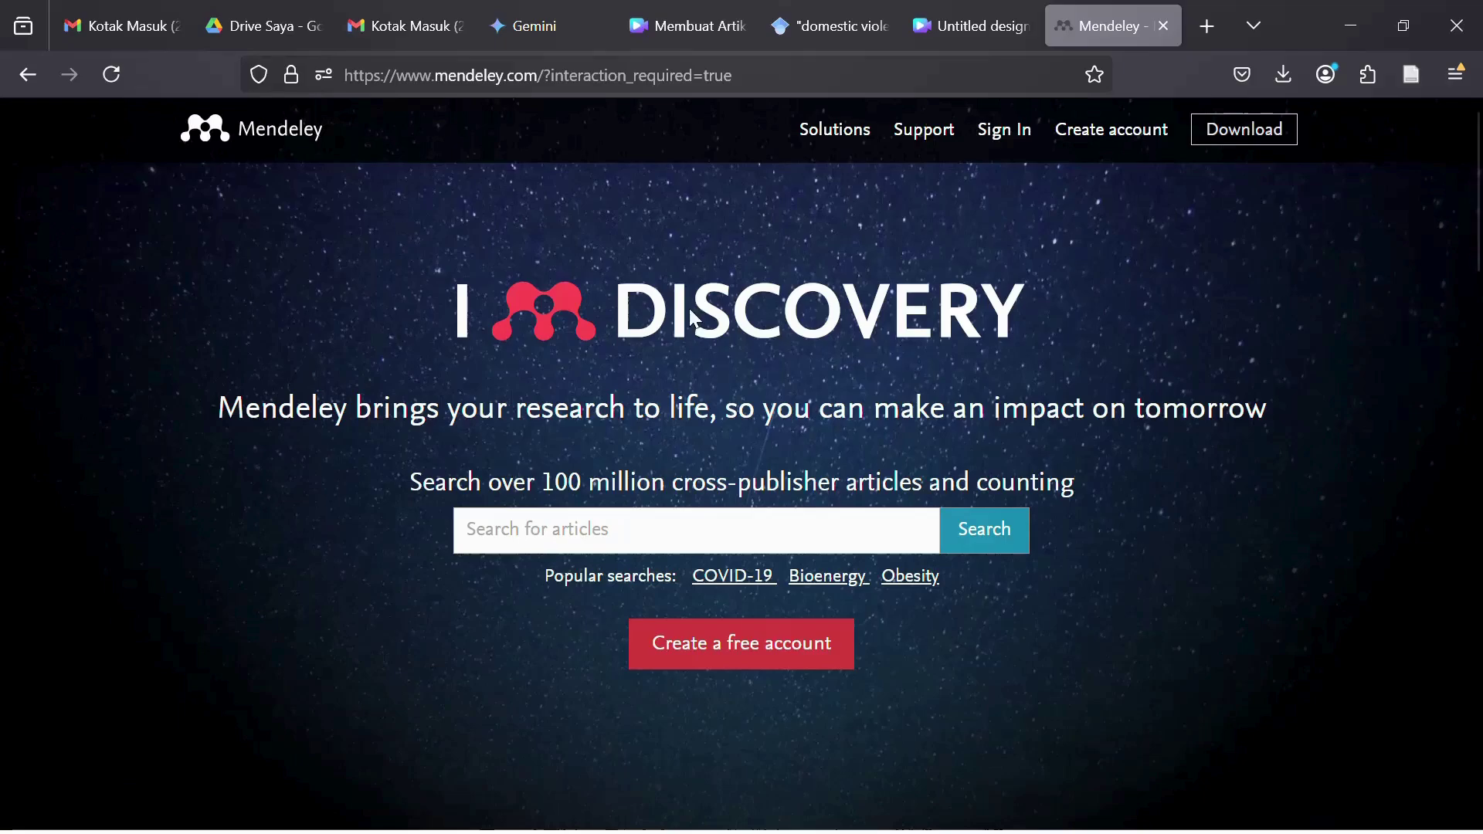
- Sign in to Mendeley with the account e-mail and password, declining to save the password
{"action": "left_click", "coordinate": [1004, 131]}
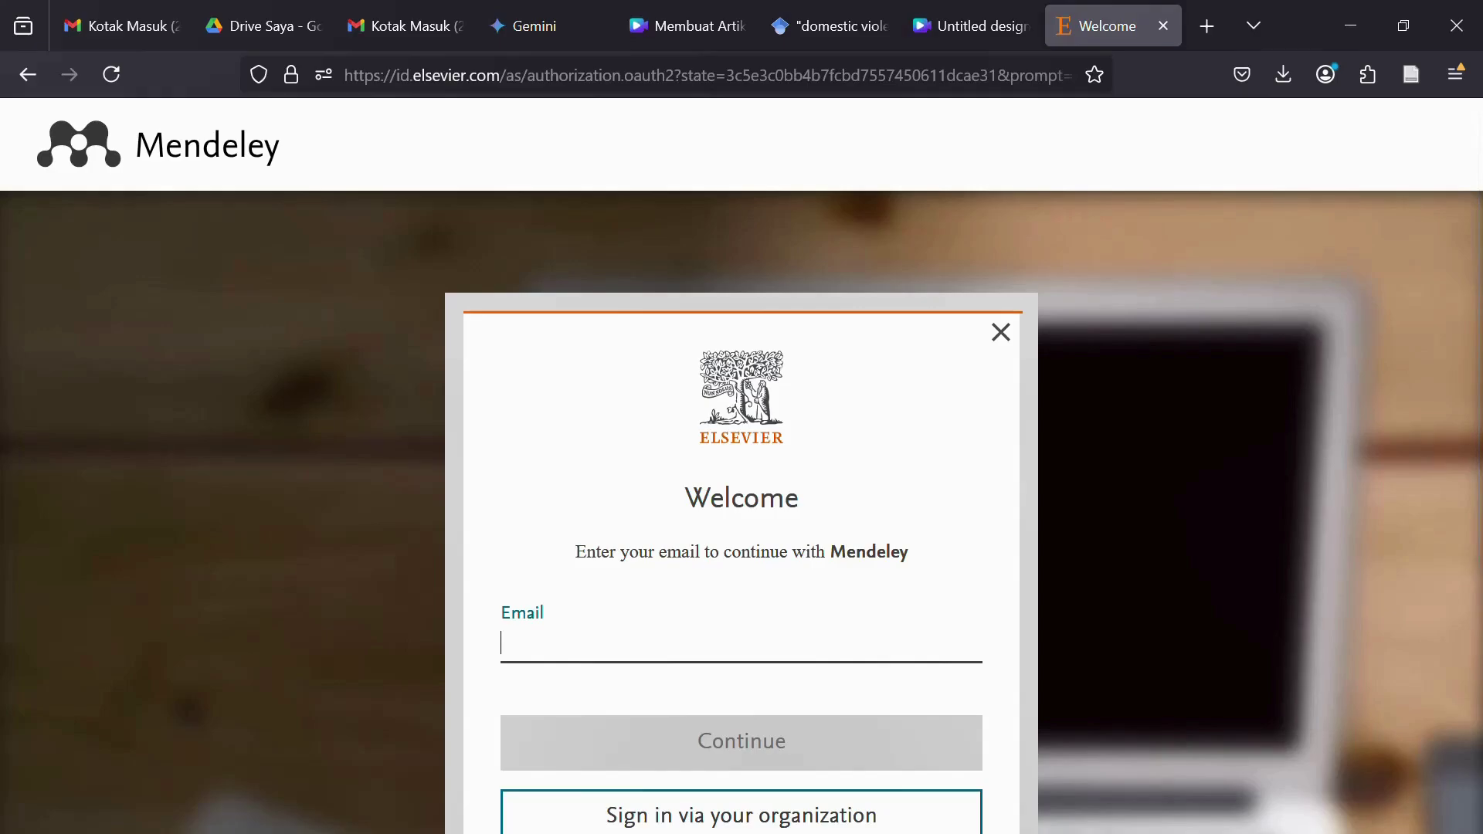
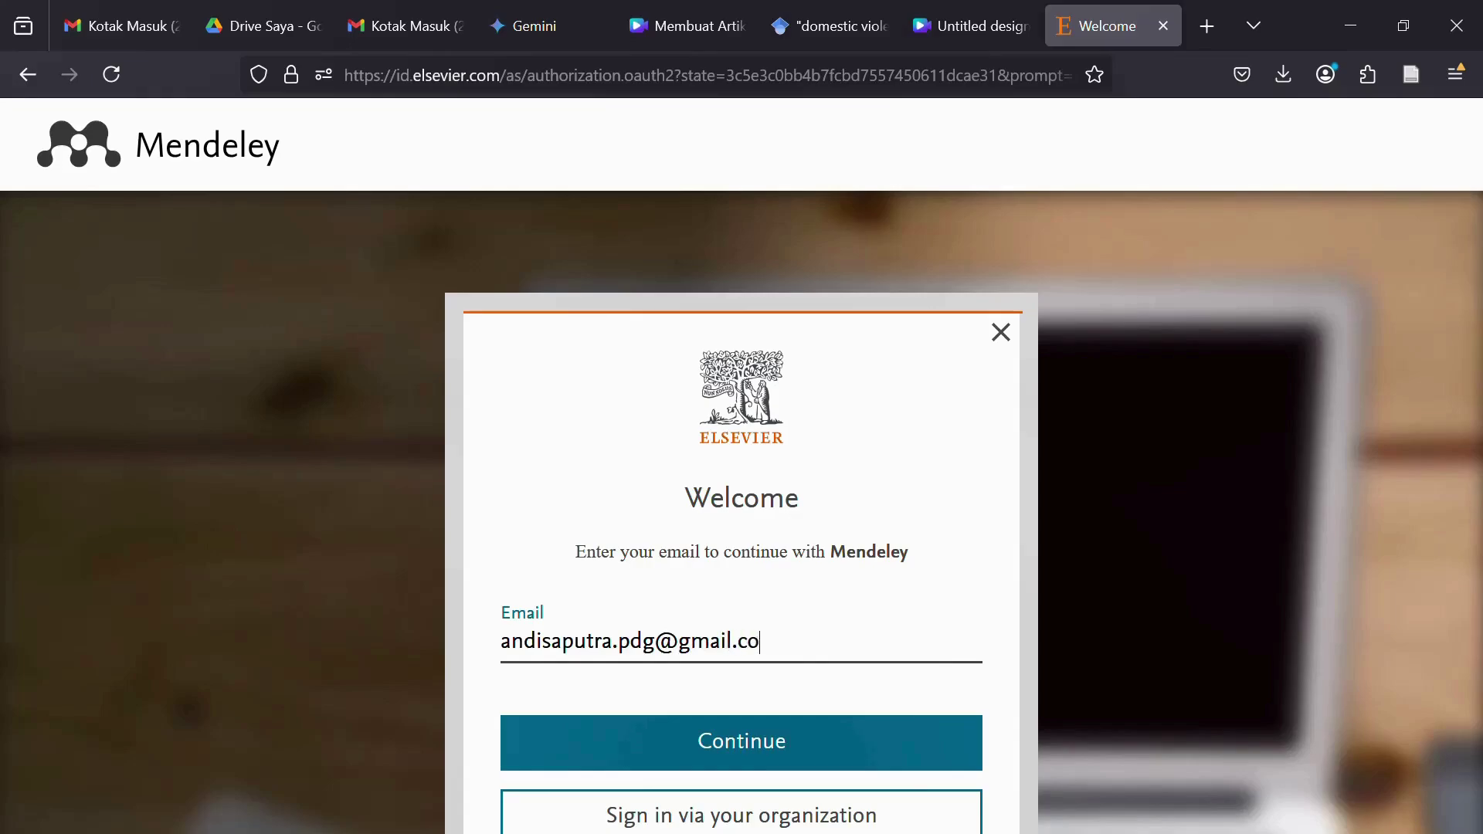
{"action": "key", "text": "Return"}
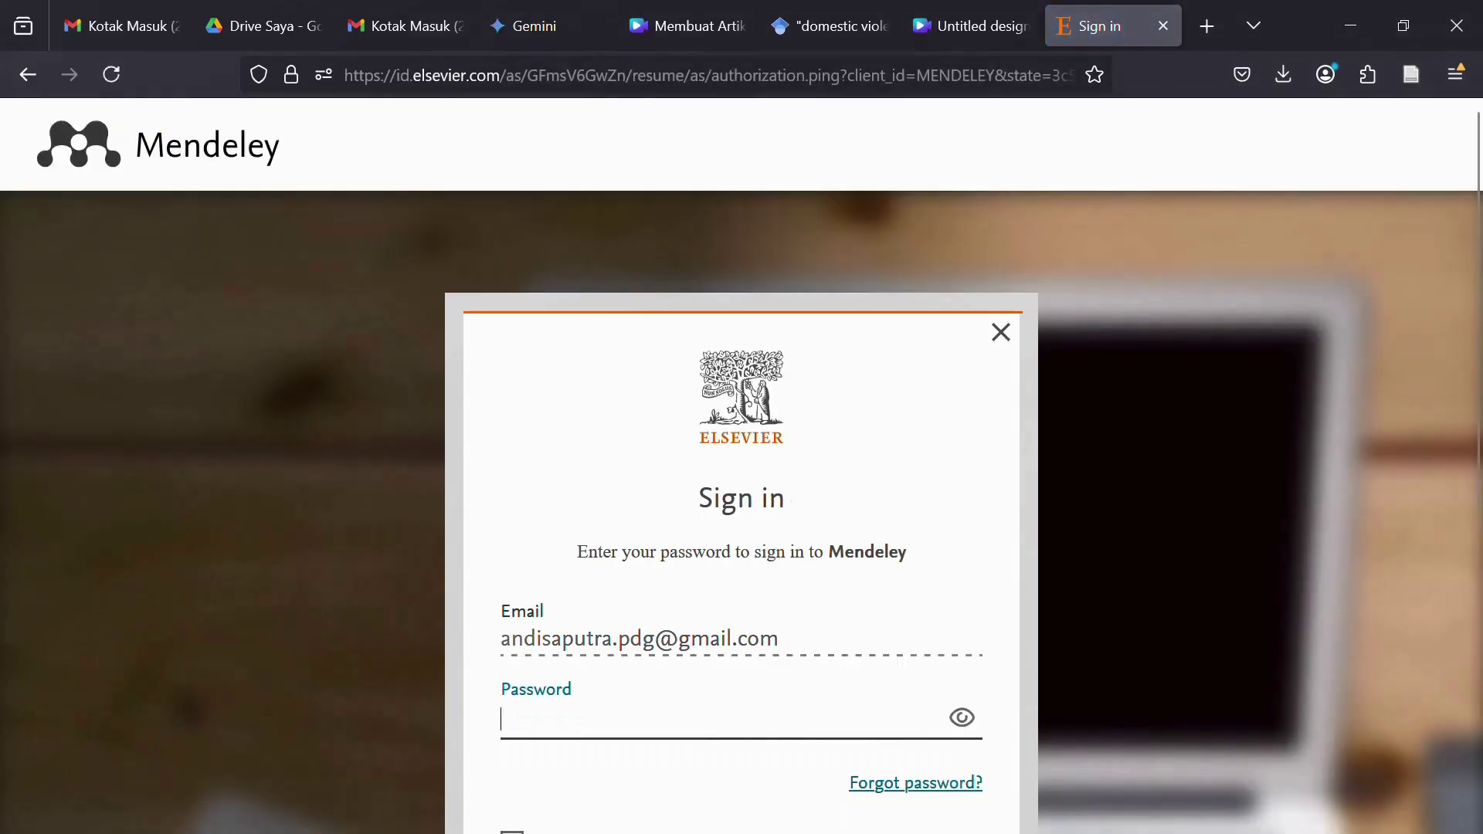
{"action": "type", "text": "********"}
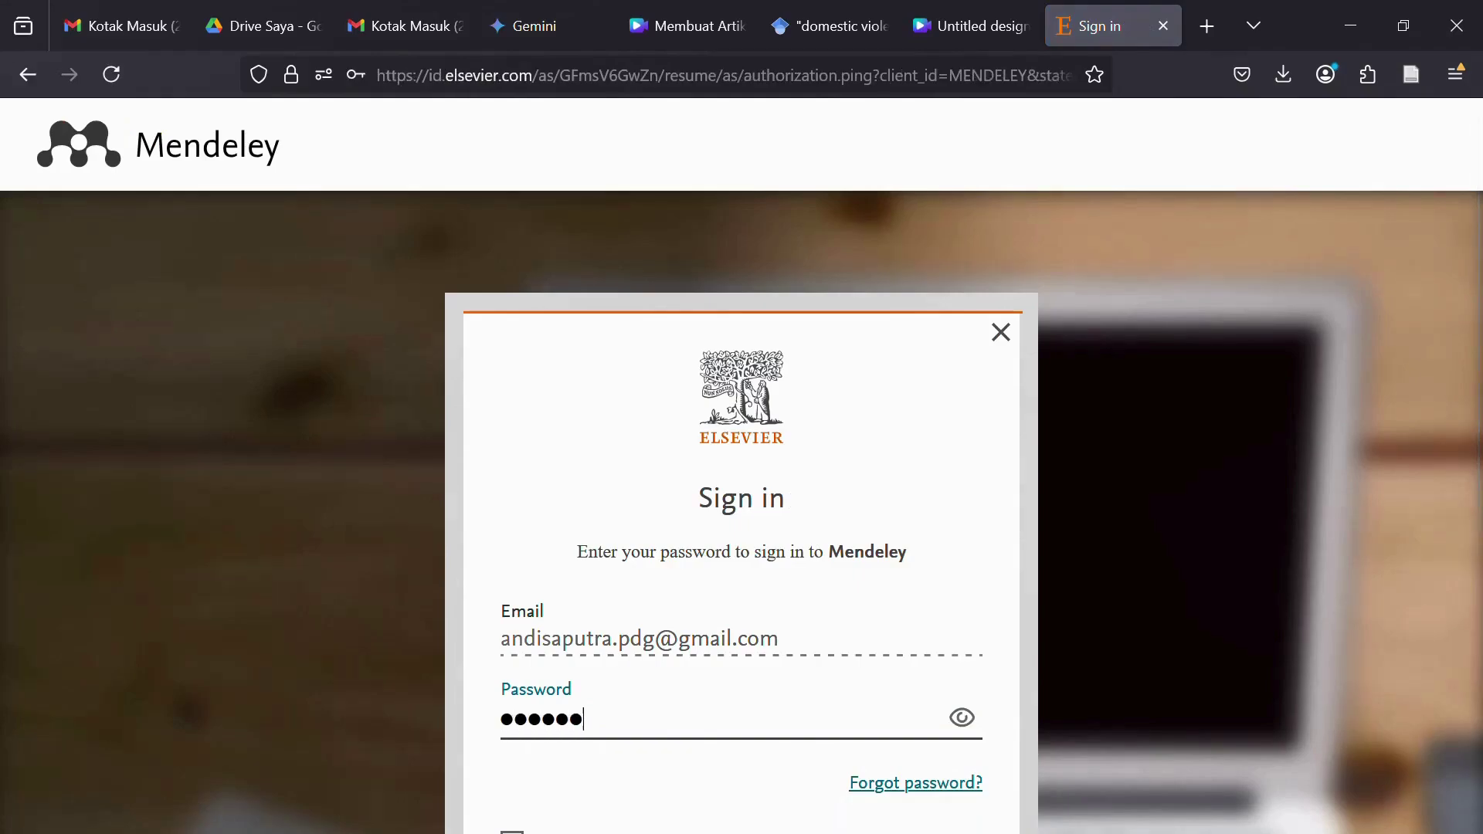
{"action": "key", "text": "Return"}
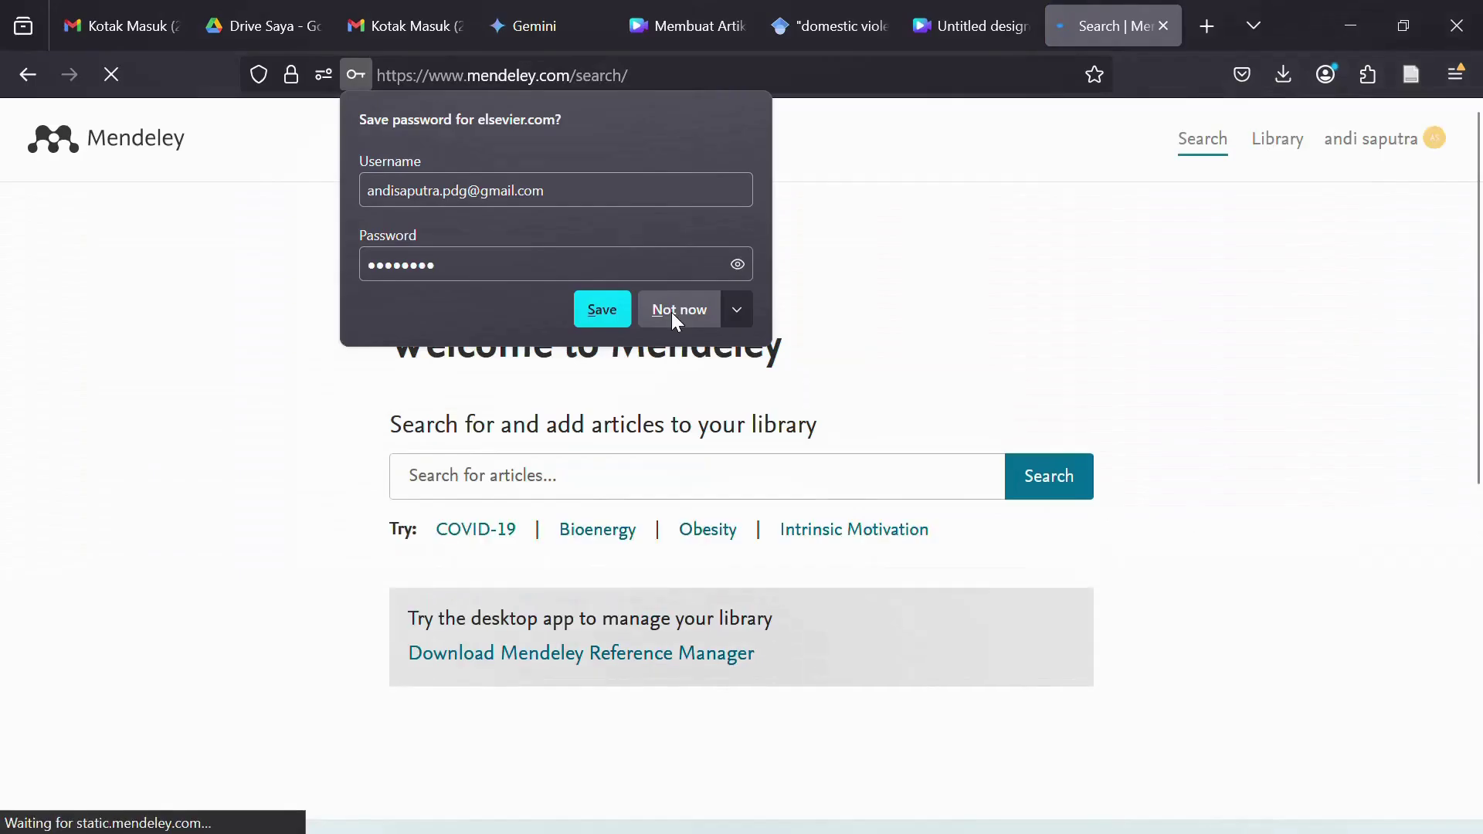
{"action": "left_click", "coordinate": [670, 310]}
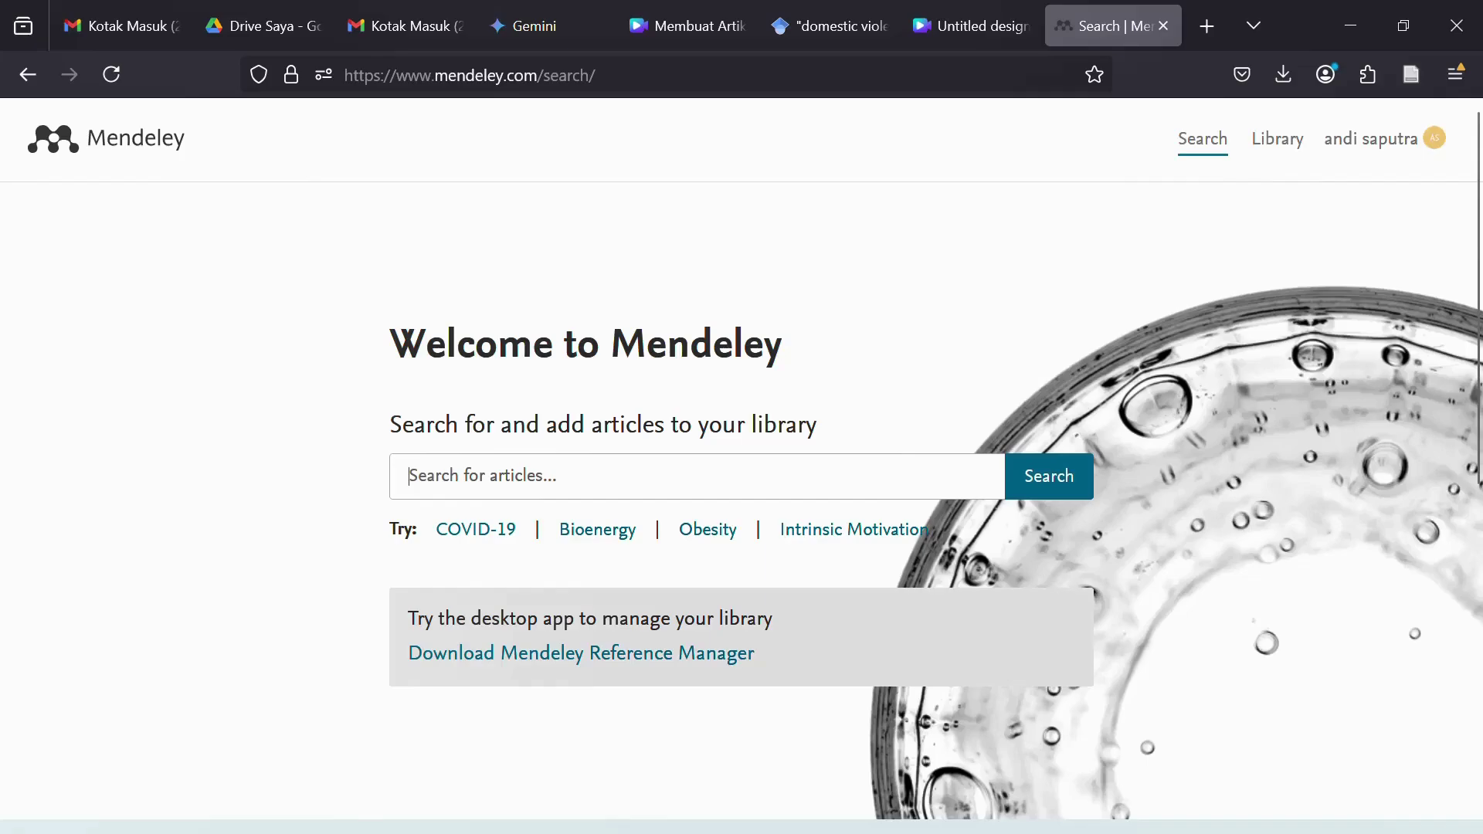
- Search articles for 'gugat cerai kekerasan dalam ruang tangga', which returns 0 results
{"action": "left_click", "coordinate": [409, 475]}
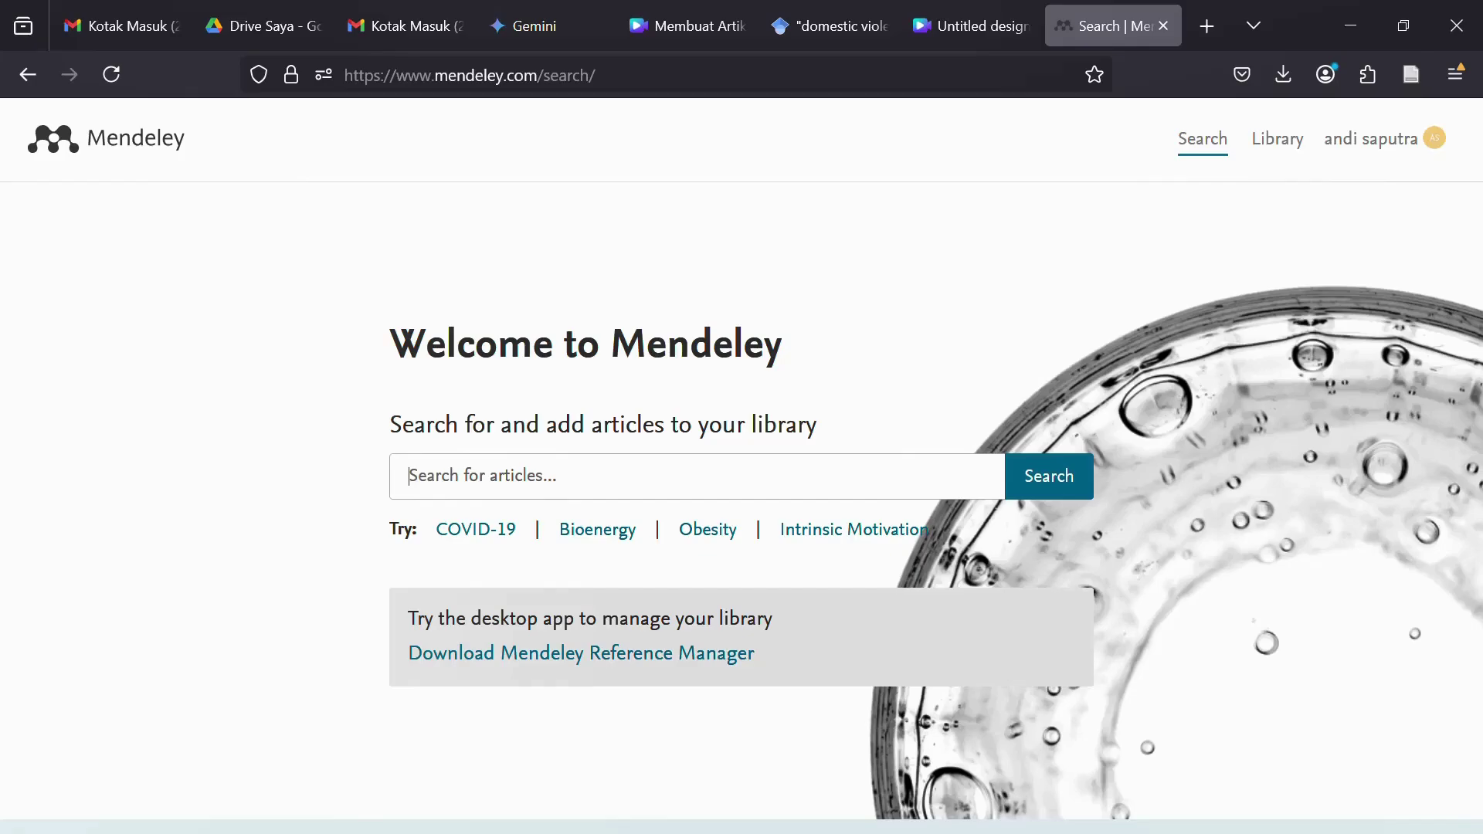
{"action": "type", "text": "gu"}
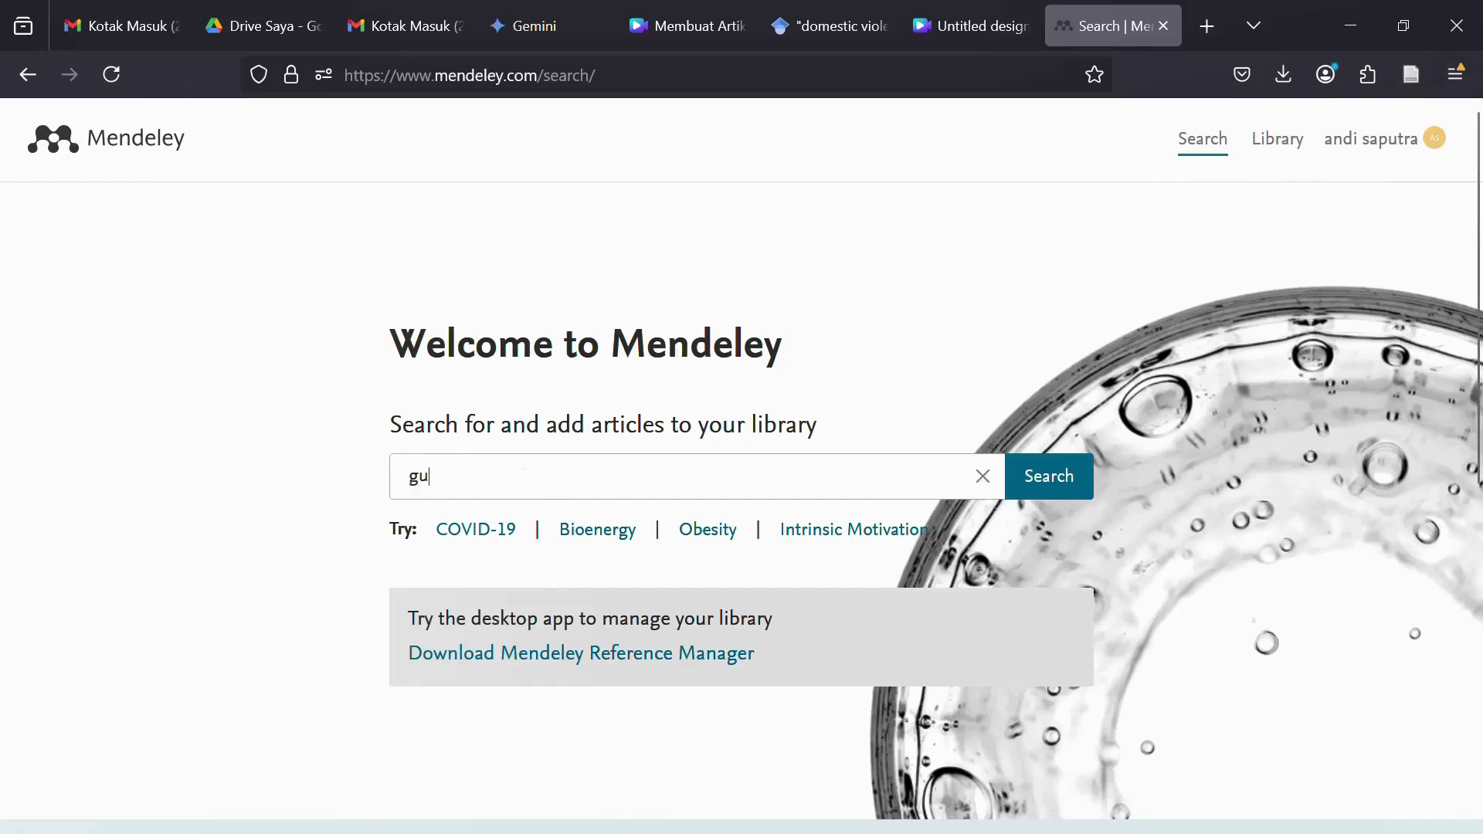
{"action": "type", "text": "gat cerai"}
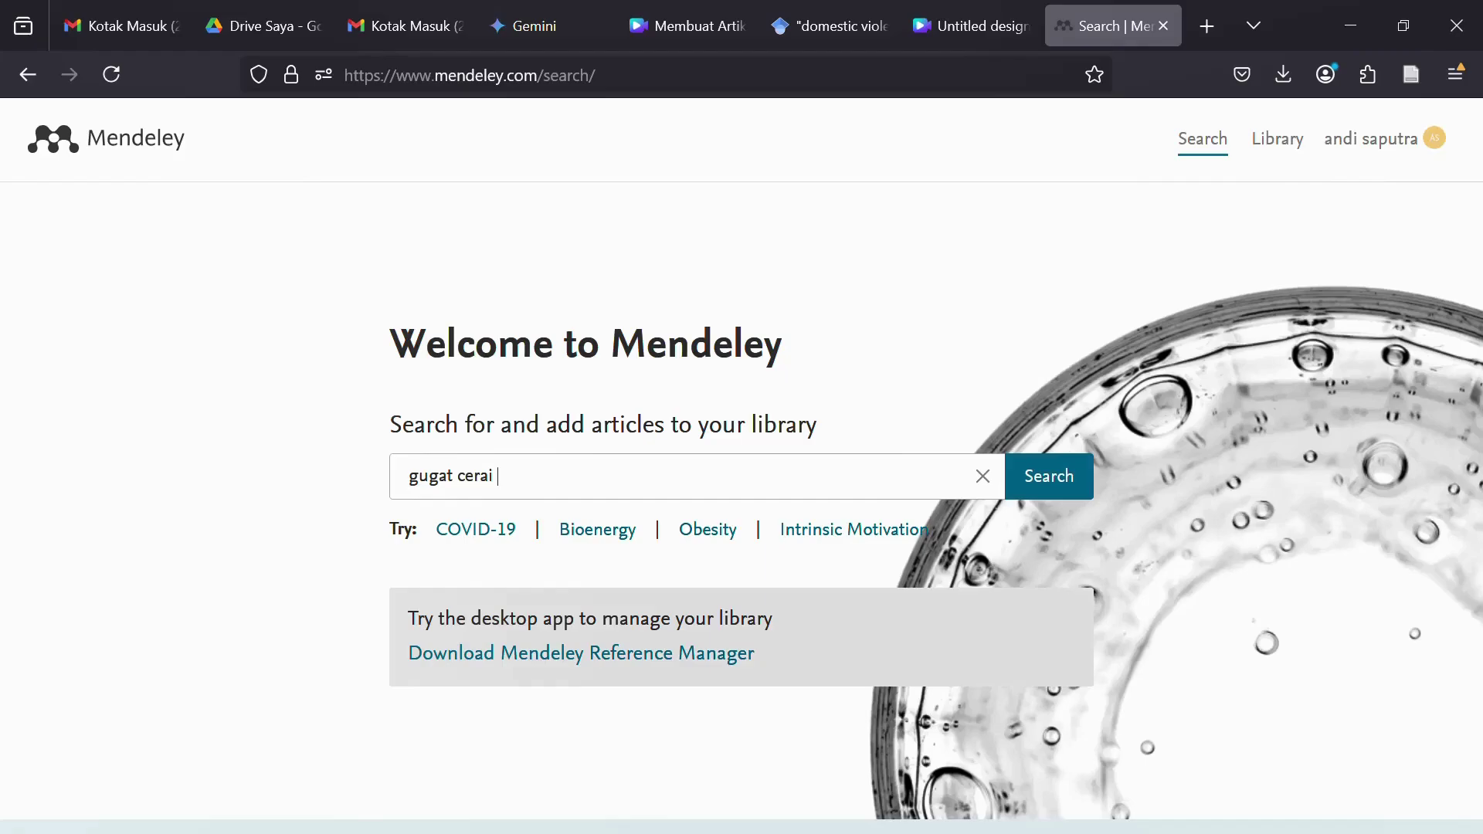
{"action": "type", "text": "kekerasan dalam ruang tang"}
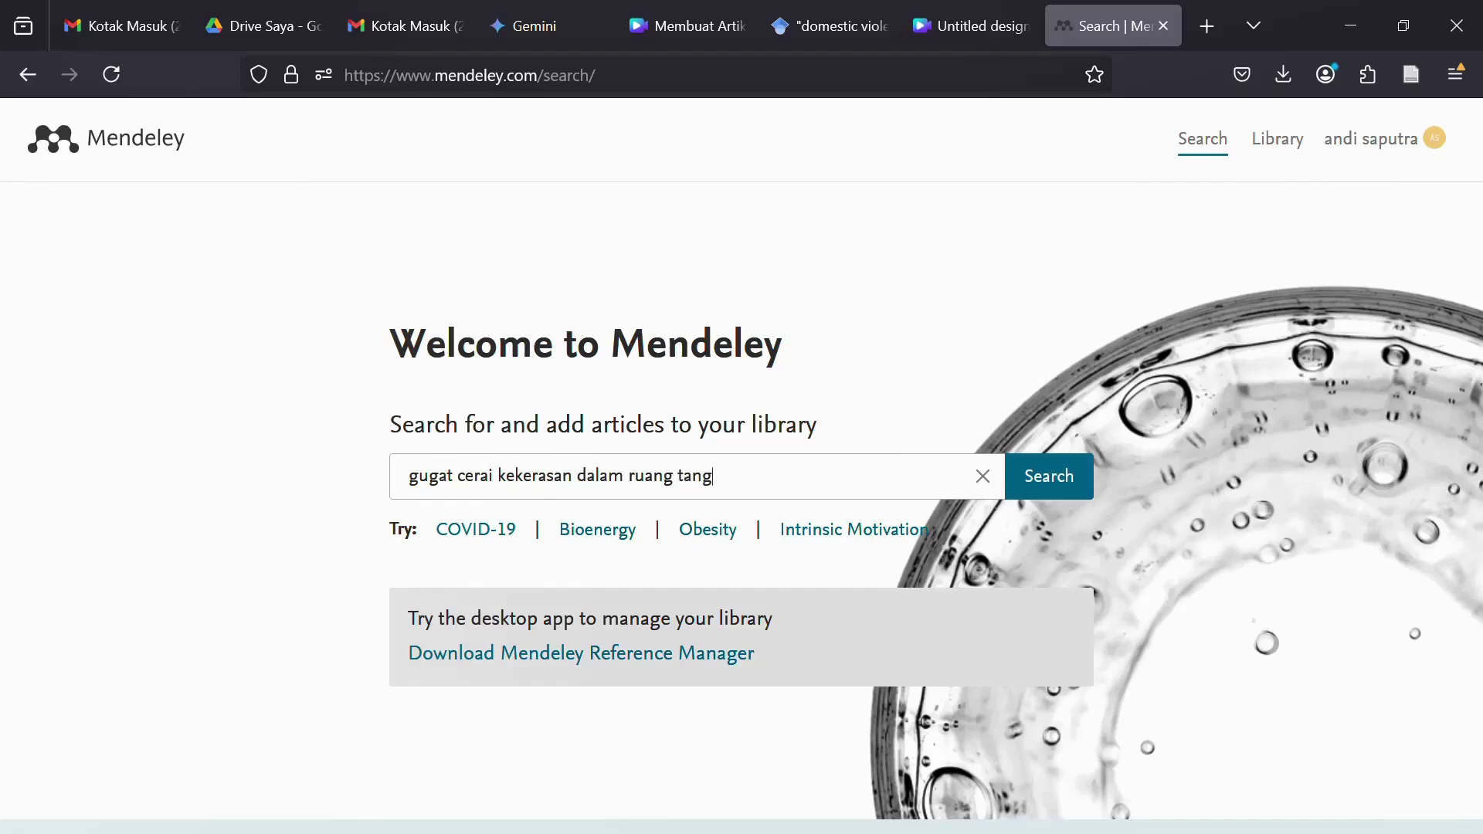
{"action": "type", "text": "ga"}
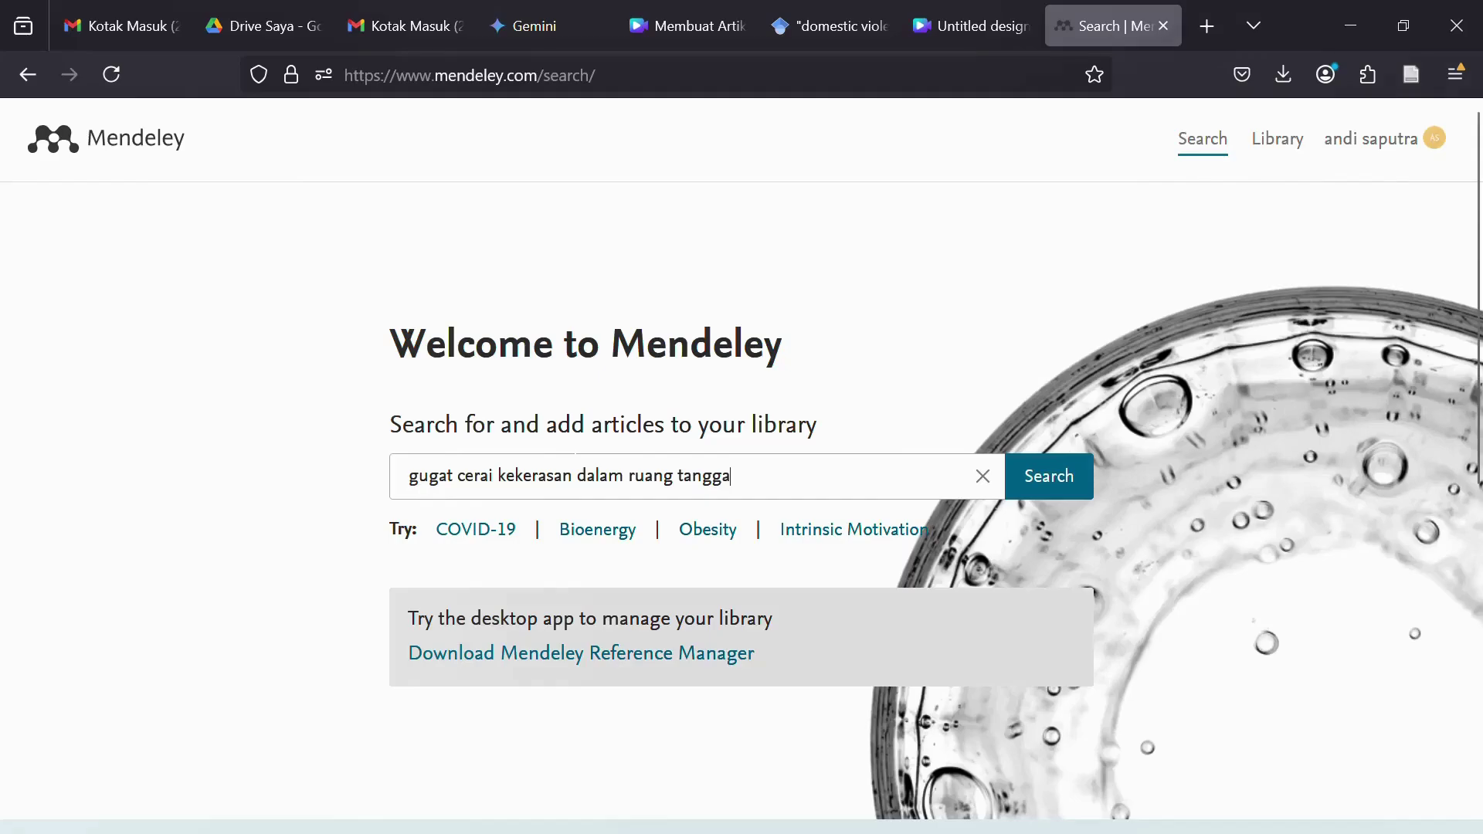
{"action": "left_click", "coordinate": [1057, 482]}
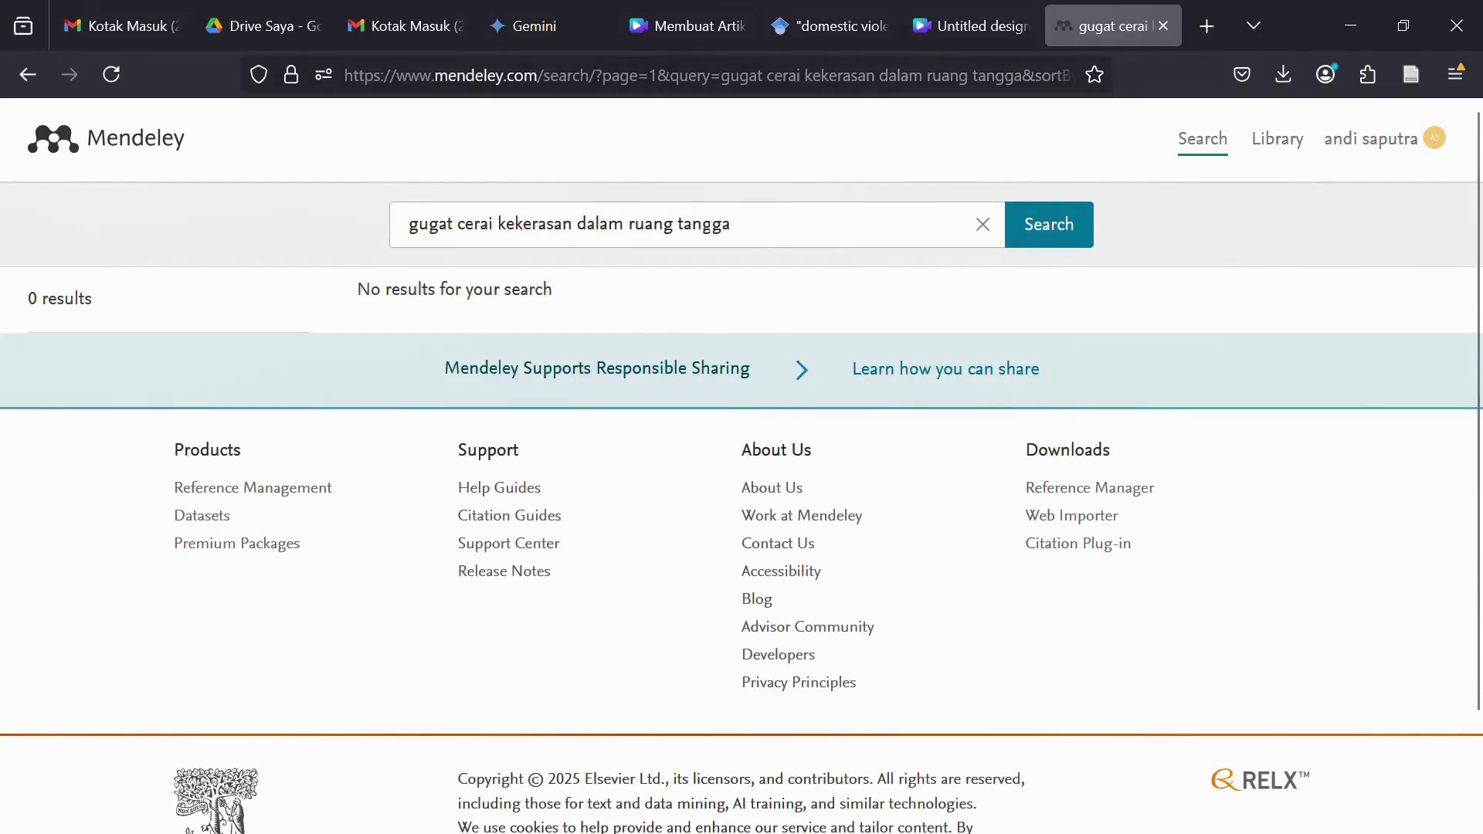
- Fix 'ruang' to 'rumah' in the query and search again, getting 34 results
{"action": "mouse_move", "coordinate": [860, 25]}
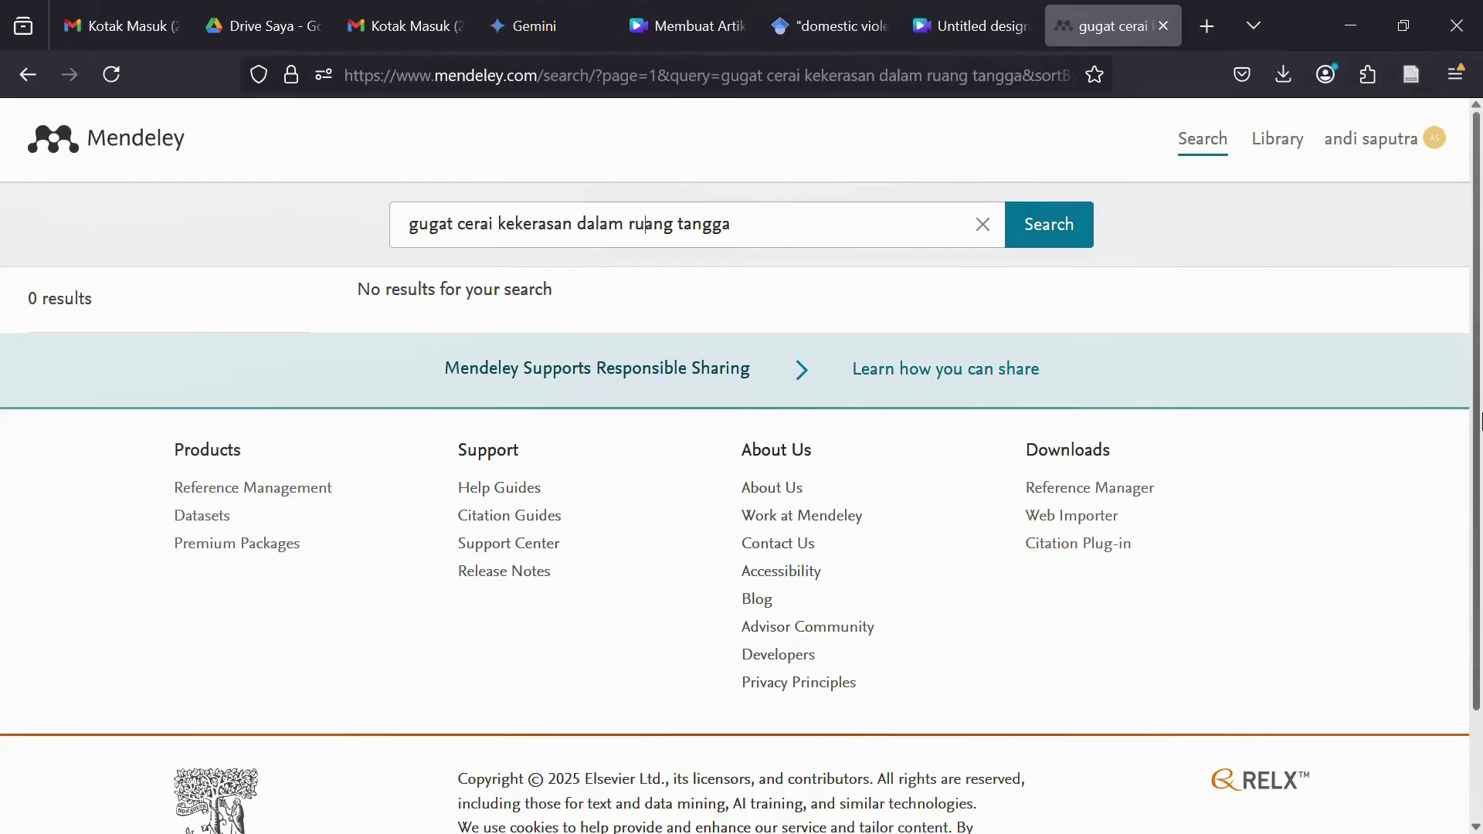
{"action": "key", "text": "Delete"}
{"action": "key", "text": "Delete"}
{"action": "key", "text": "Delete"}
{"action": "type", "text": "mah"}
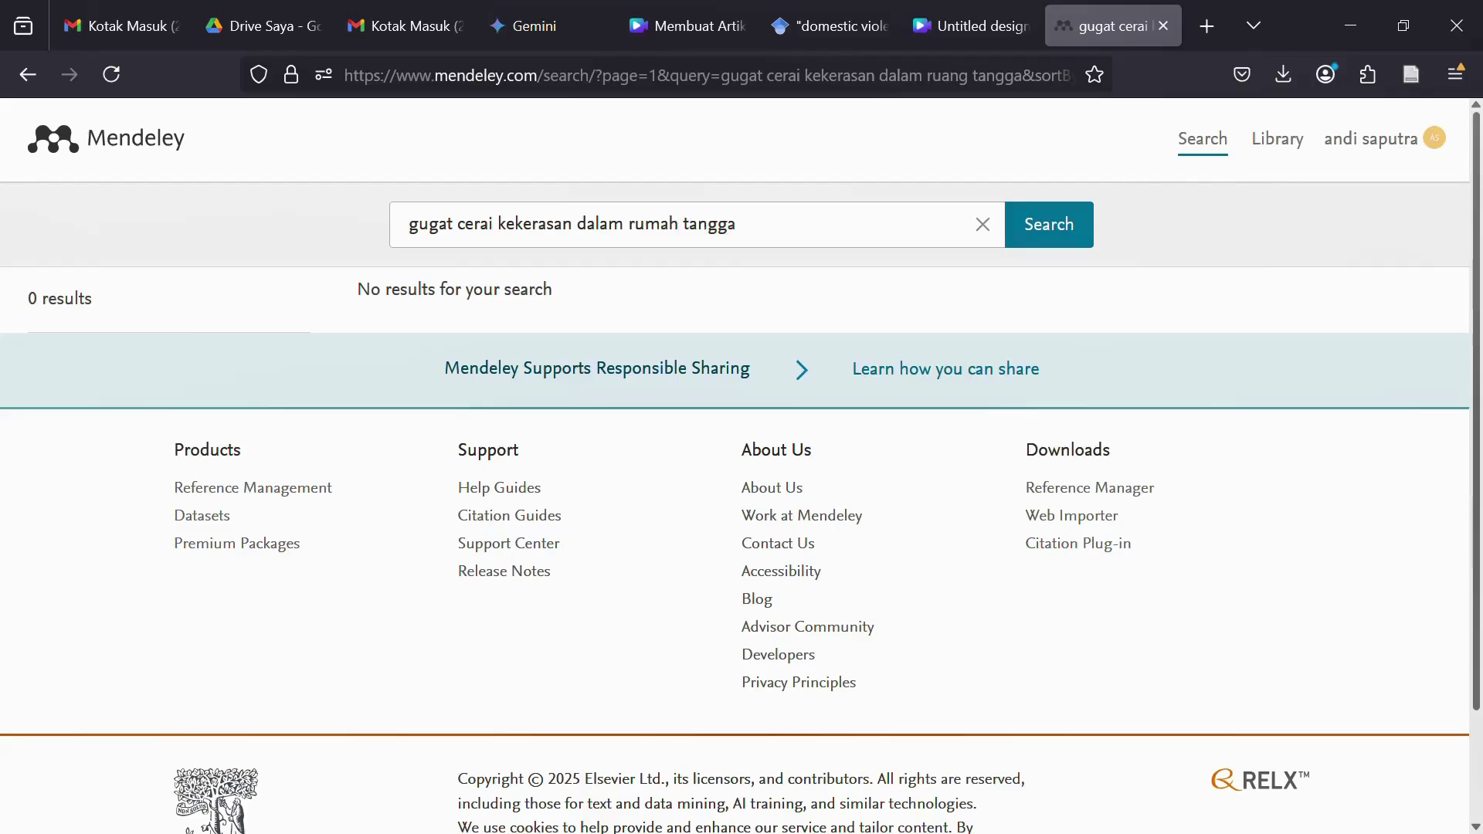
{"action": "left_click", "coordinate": [1071, 242]}
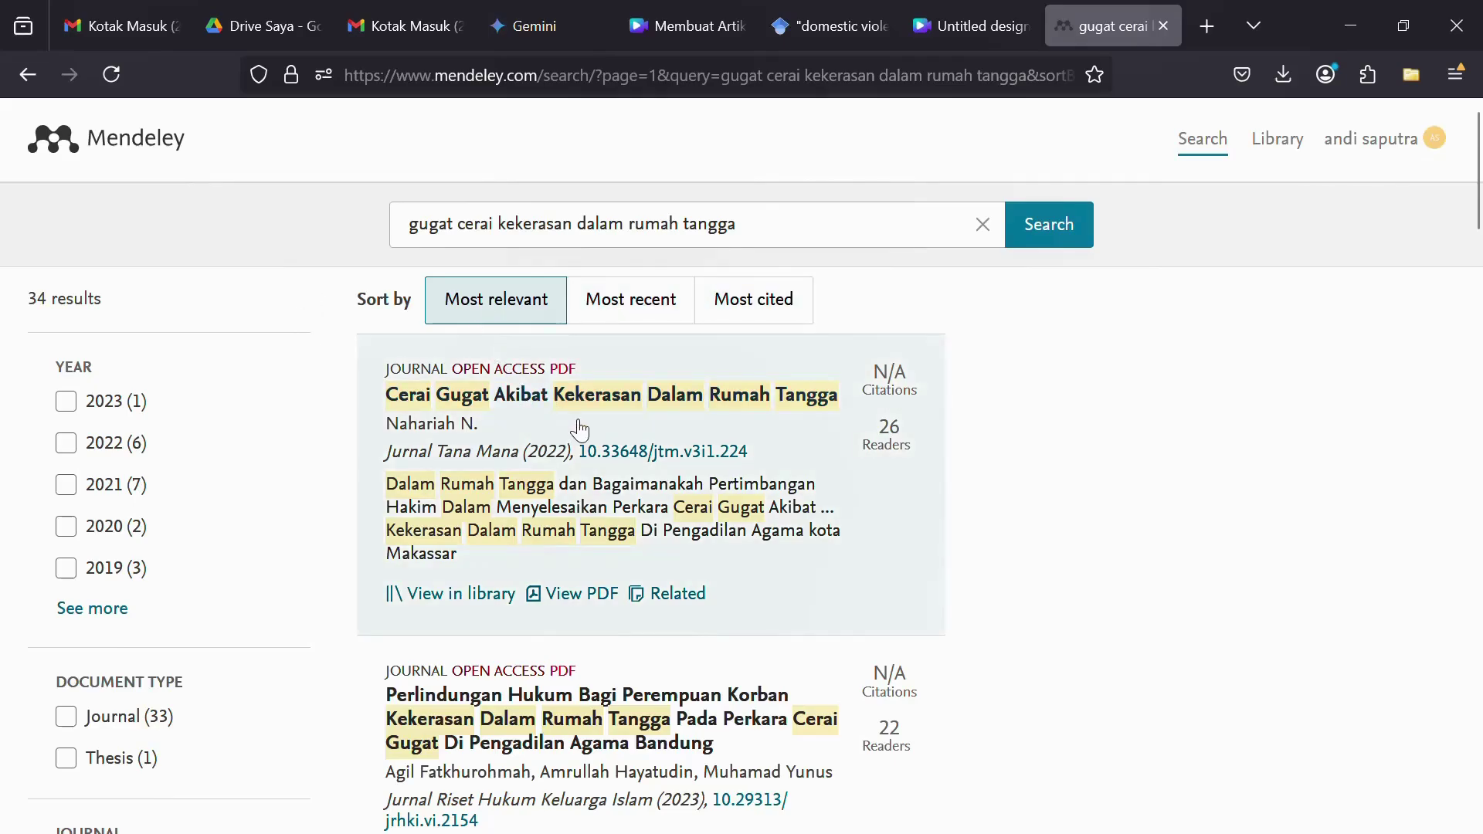
{"action": "scroll", "coordinate": [517, 494], "scroll_direction": "down", "scroll_amount": 3}
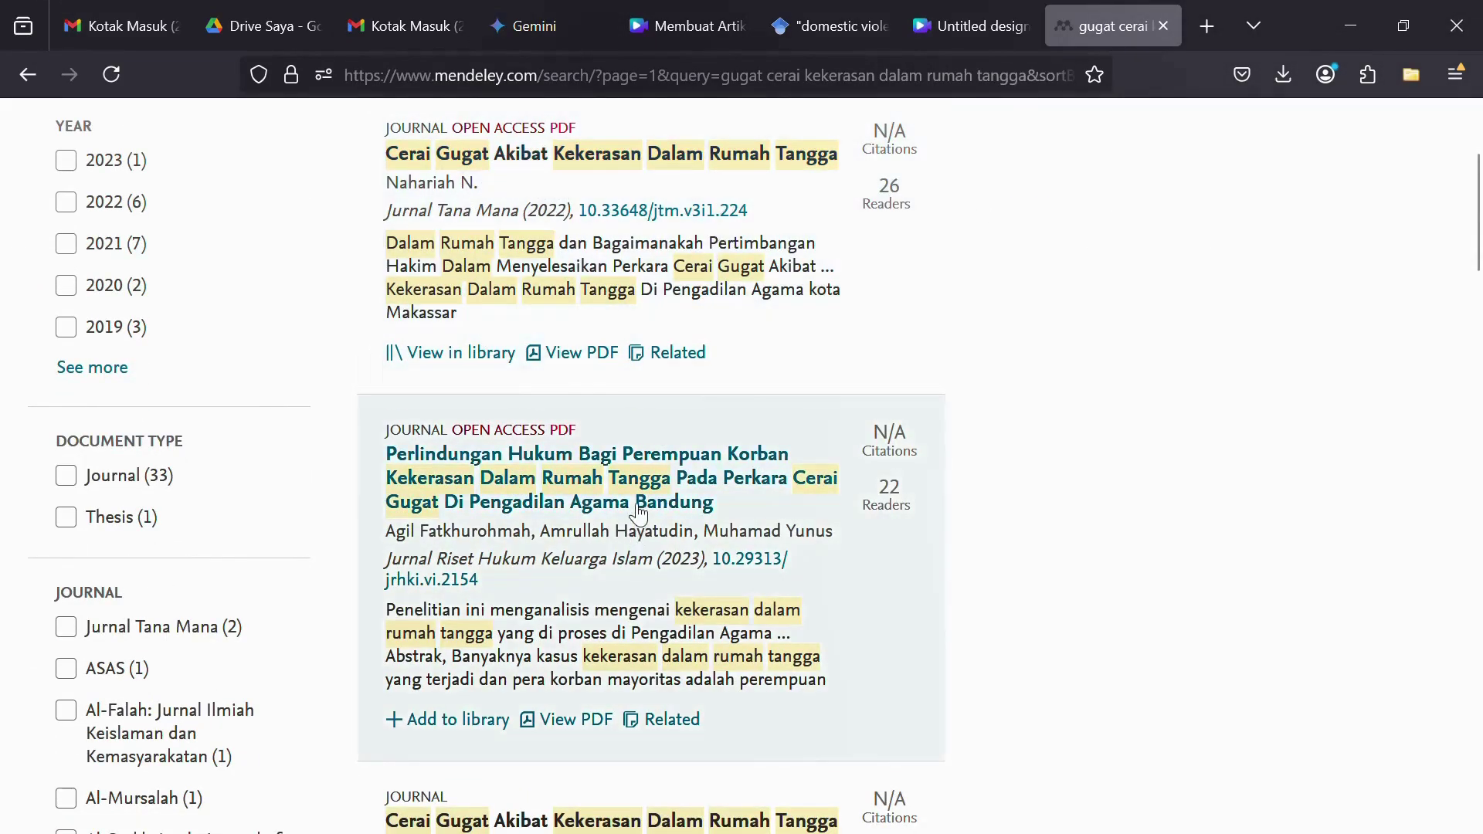
{"action": "scroll", "coordinate": [637, 514], "scroll_direction": "down", "scroll_amount": 6}
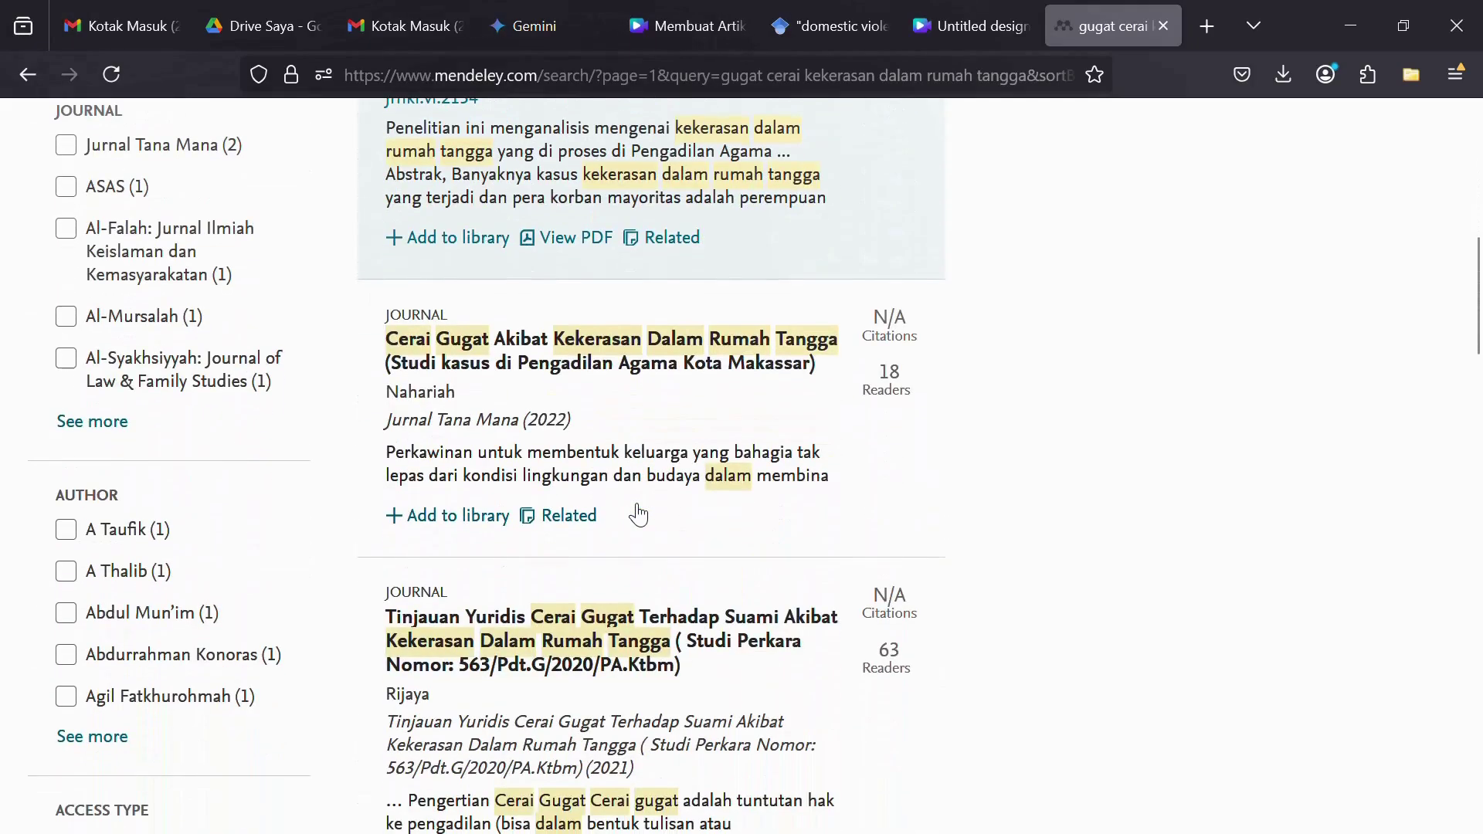
{"action": "scroll", "coordinate": [638, 513], "scroll_direction": "down", "scroll_amount": 3}
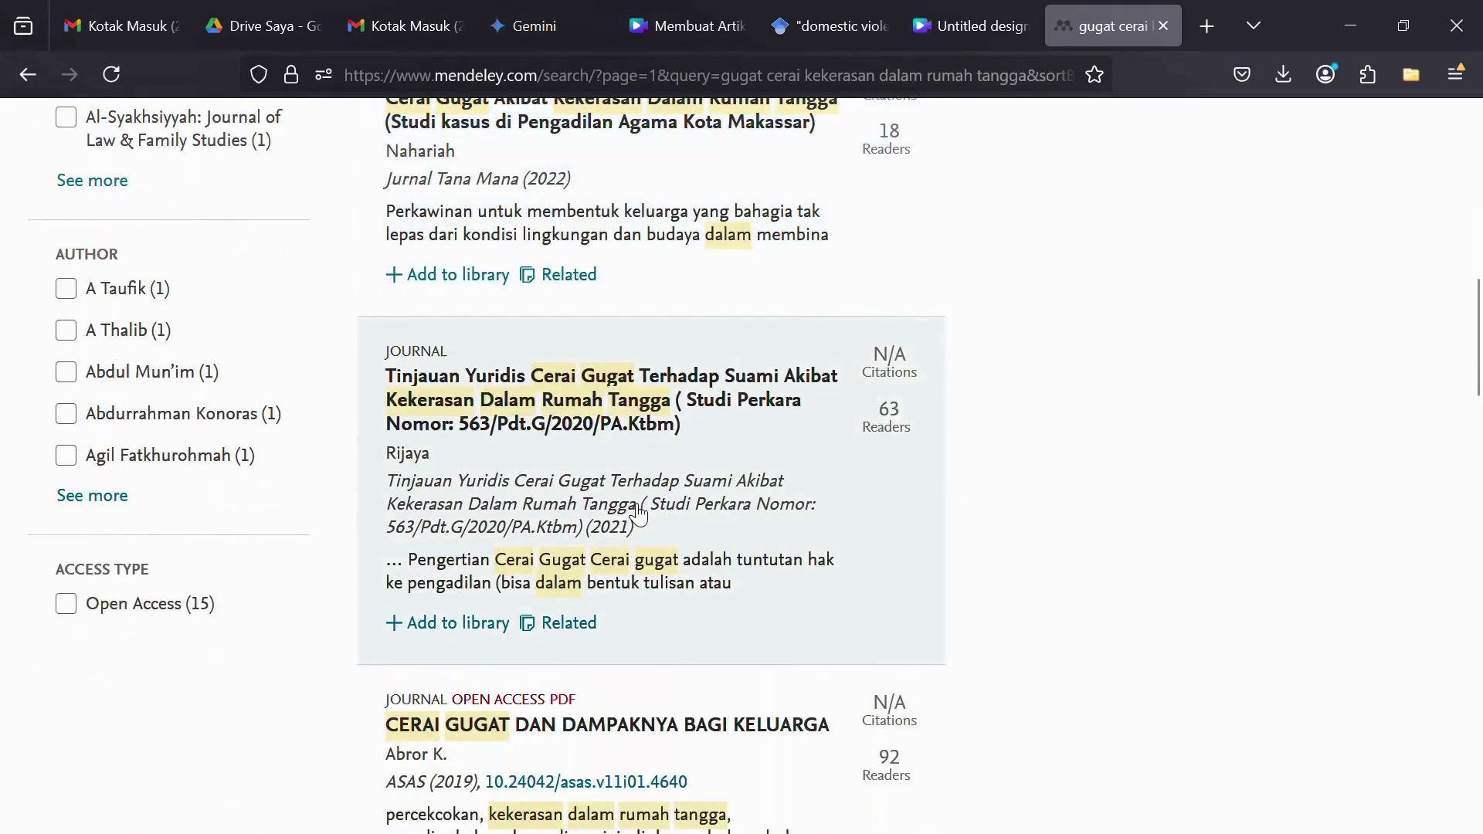
{"action": "scroll", "coordinate": [622, 502], "scroll_direction": "up", "scroll_amount": 6}
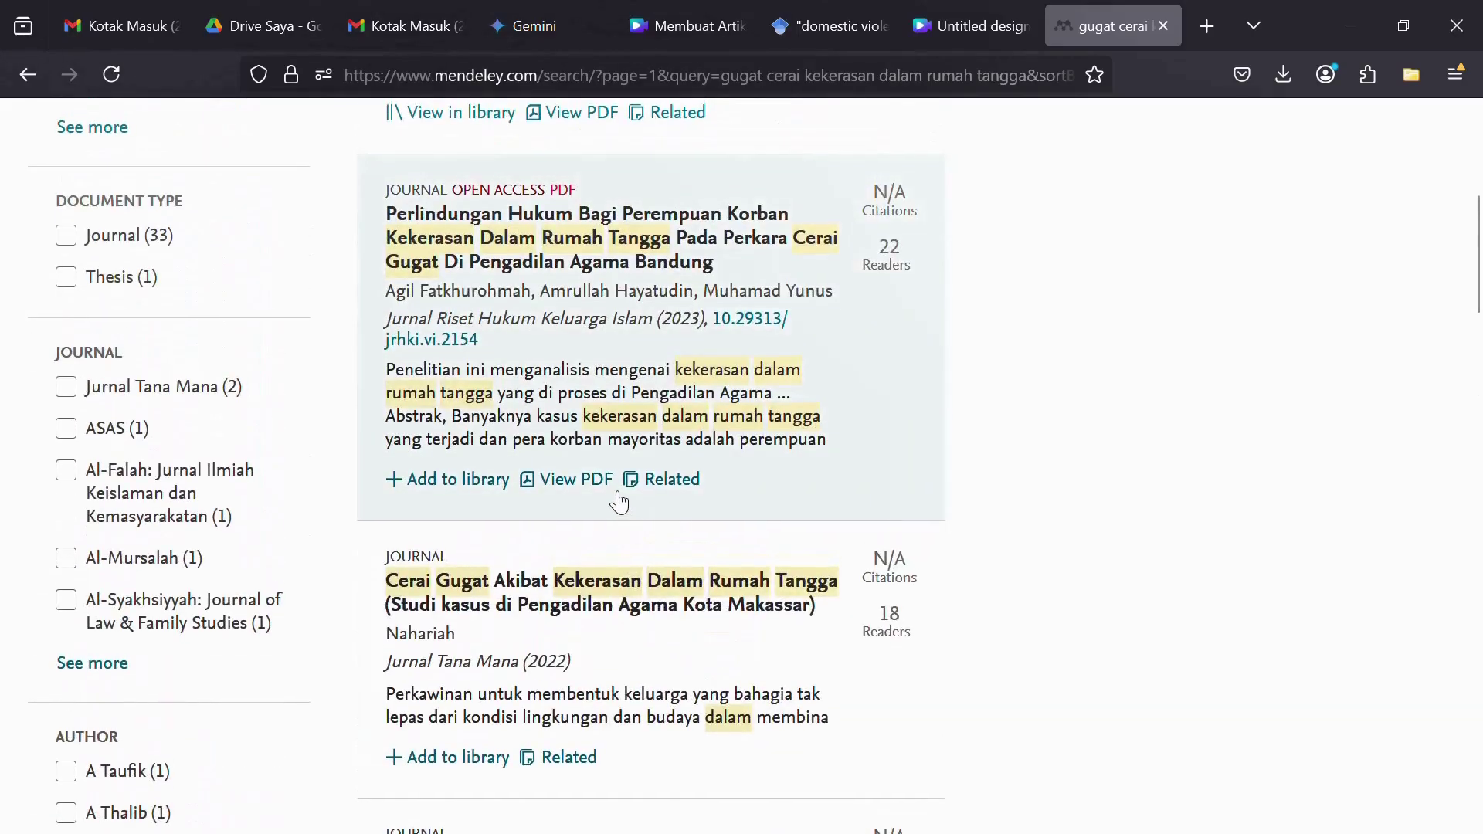
{"action": "scroll", "coordinate": [618, 502], "scroll_direction": "up", "scroll_amount": 6}
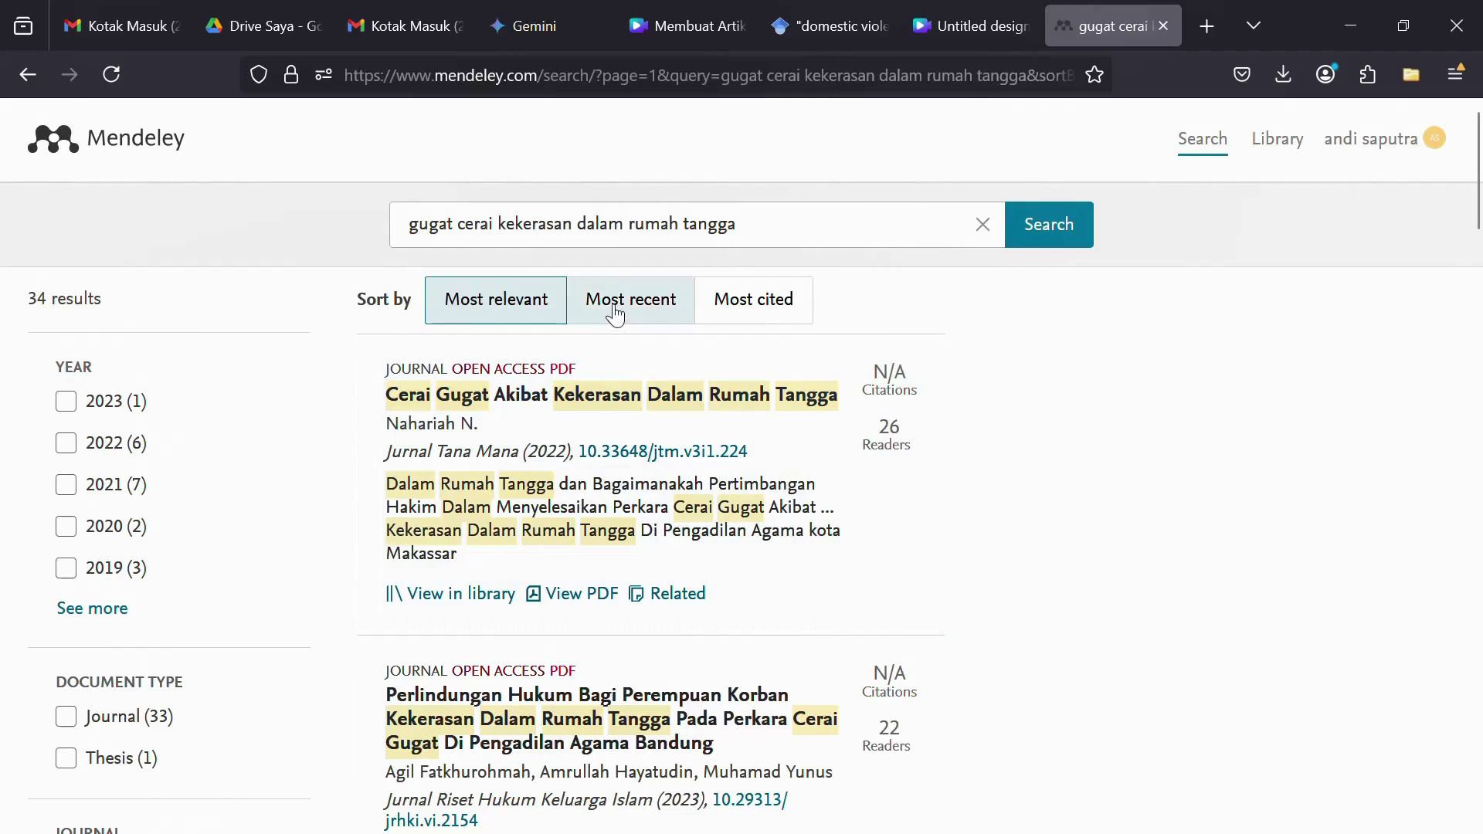
{"action": "left_click", "coordinate": [616, 313]}
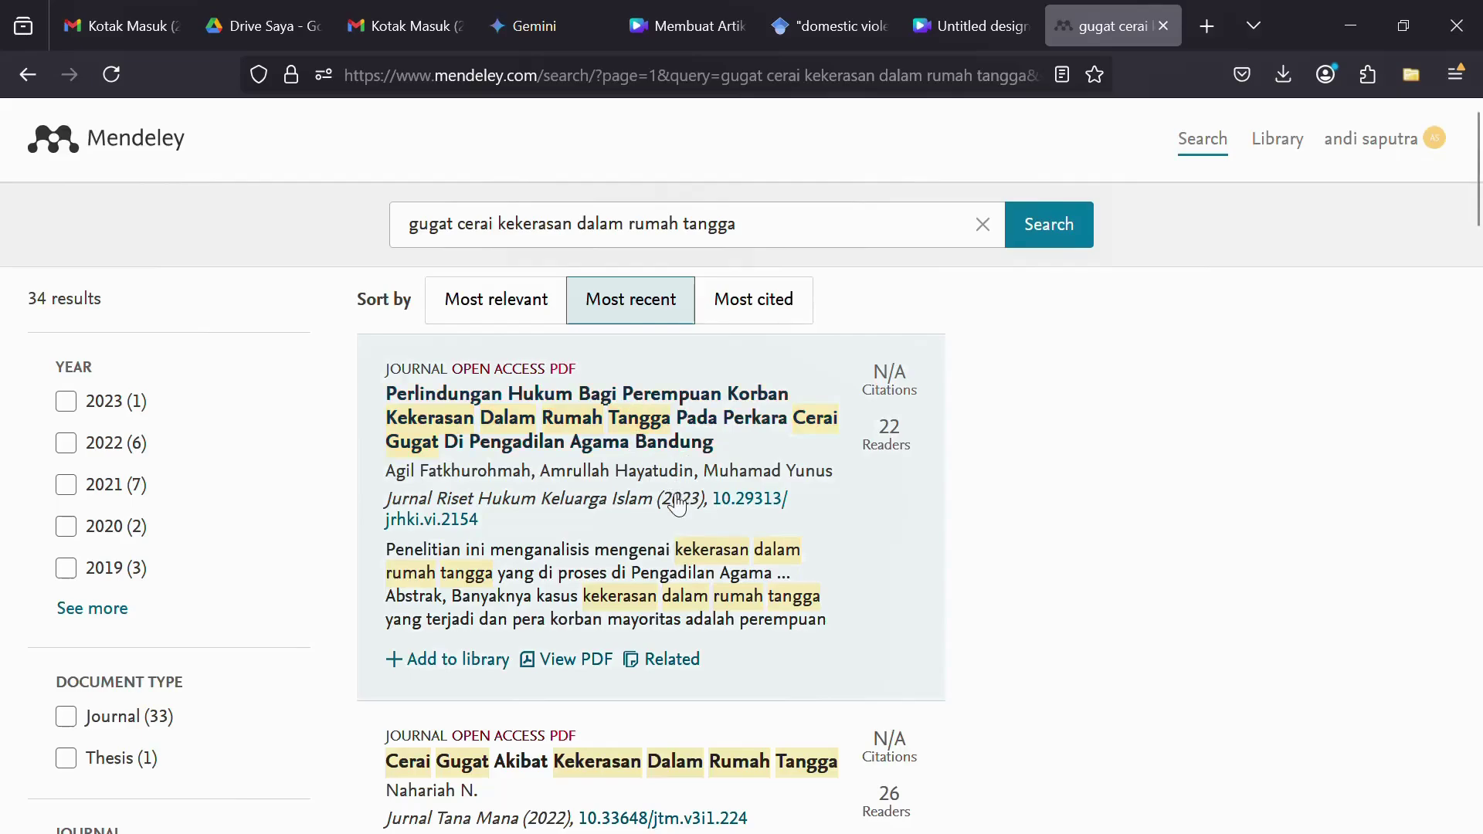
{"action": "scroll", "coordinate": [676, 463], "scroll_direction": "down", "scroll_amount": 2}
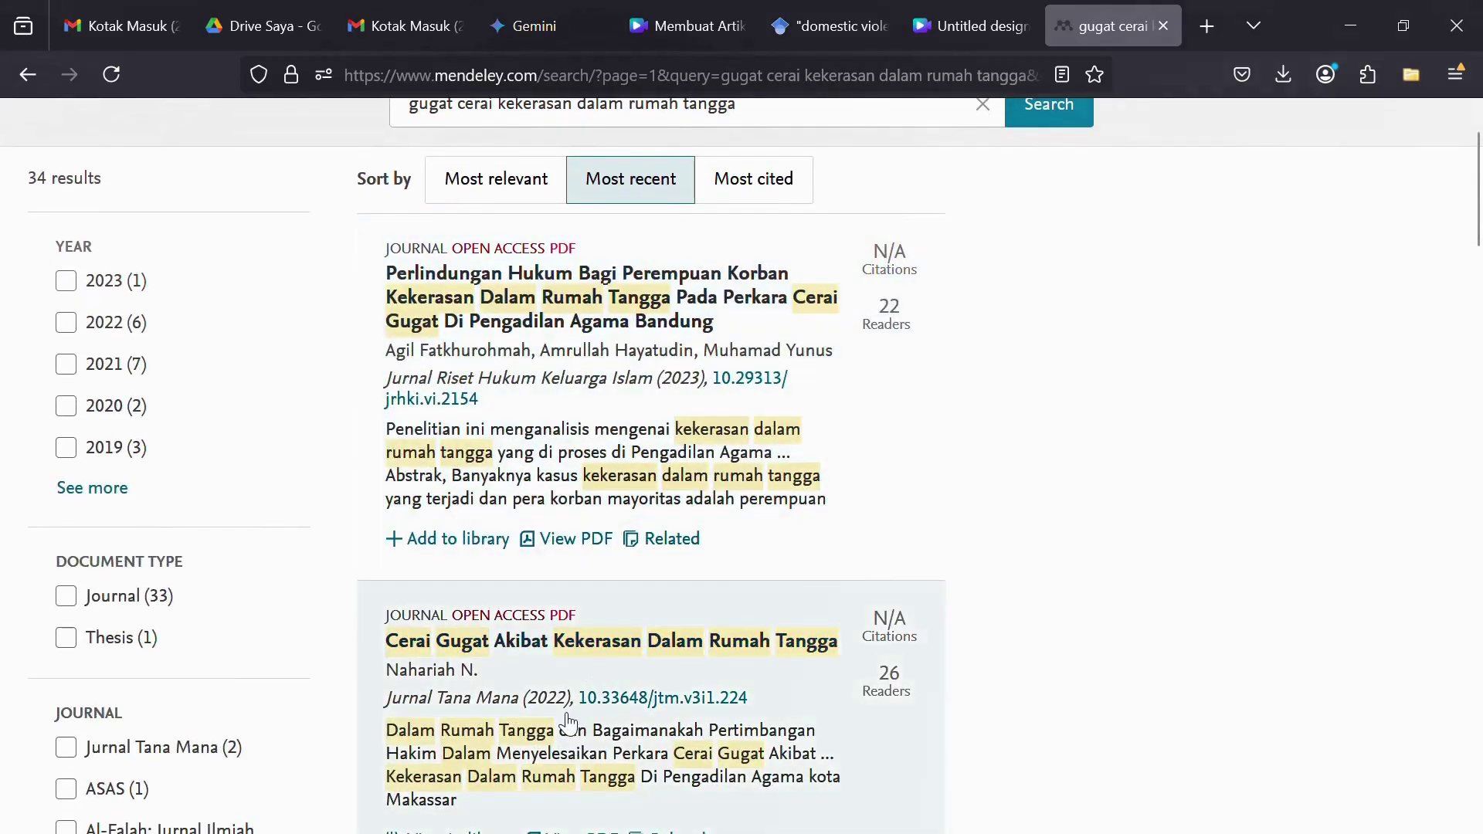
{"action": "scroll", "coordinate": [679, 589], "scroll_direction": "up", "scroll_amount": 2}
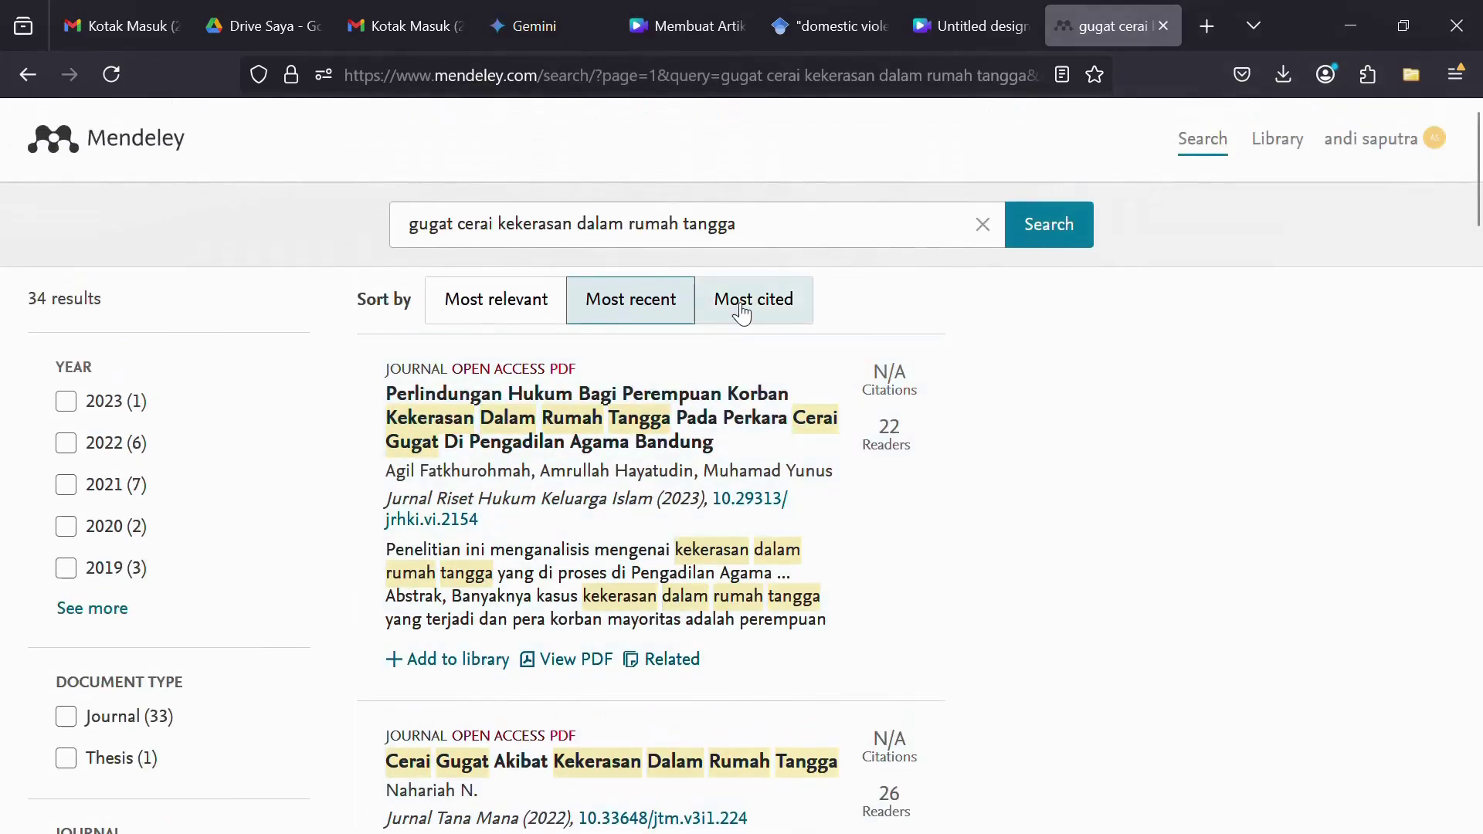
{"action": "left_click", "coordinate": [741, 311]}
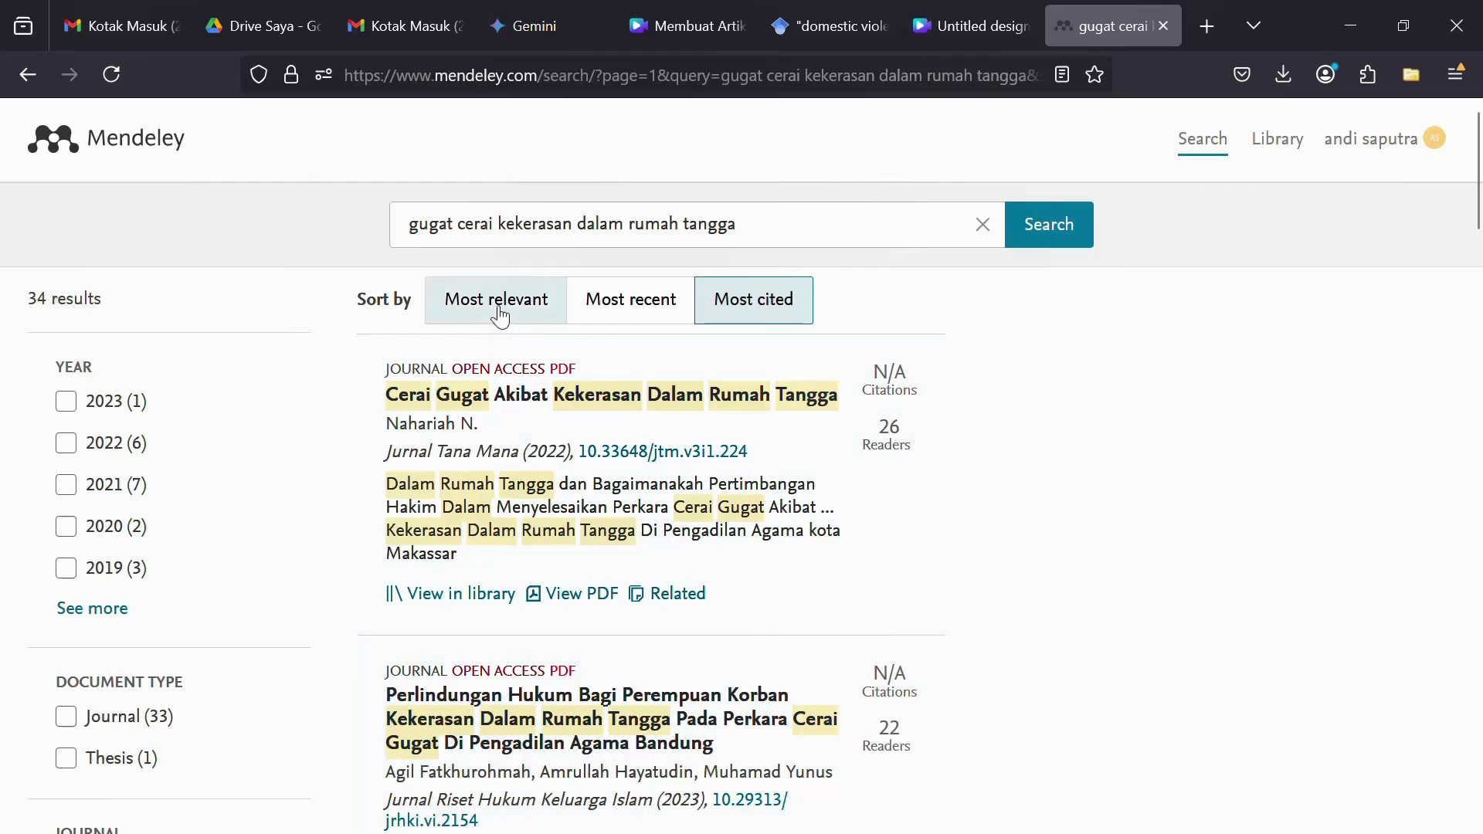
{"action": "left_click", "coordinate": [498, 309]}
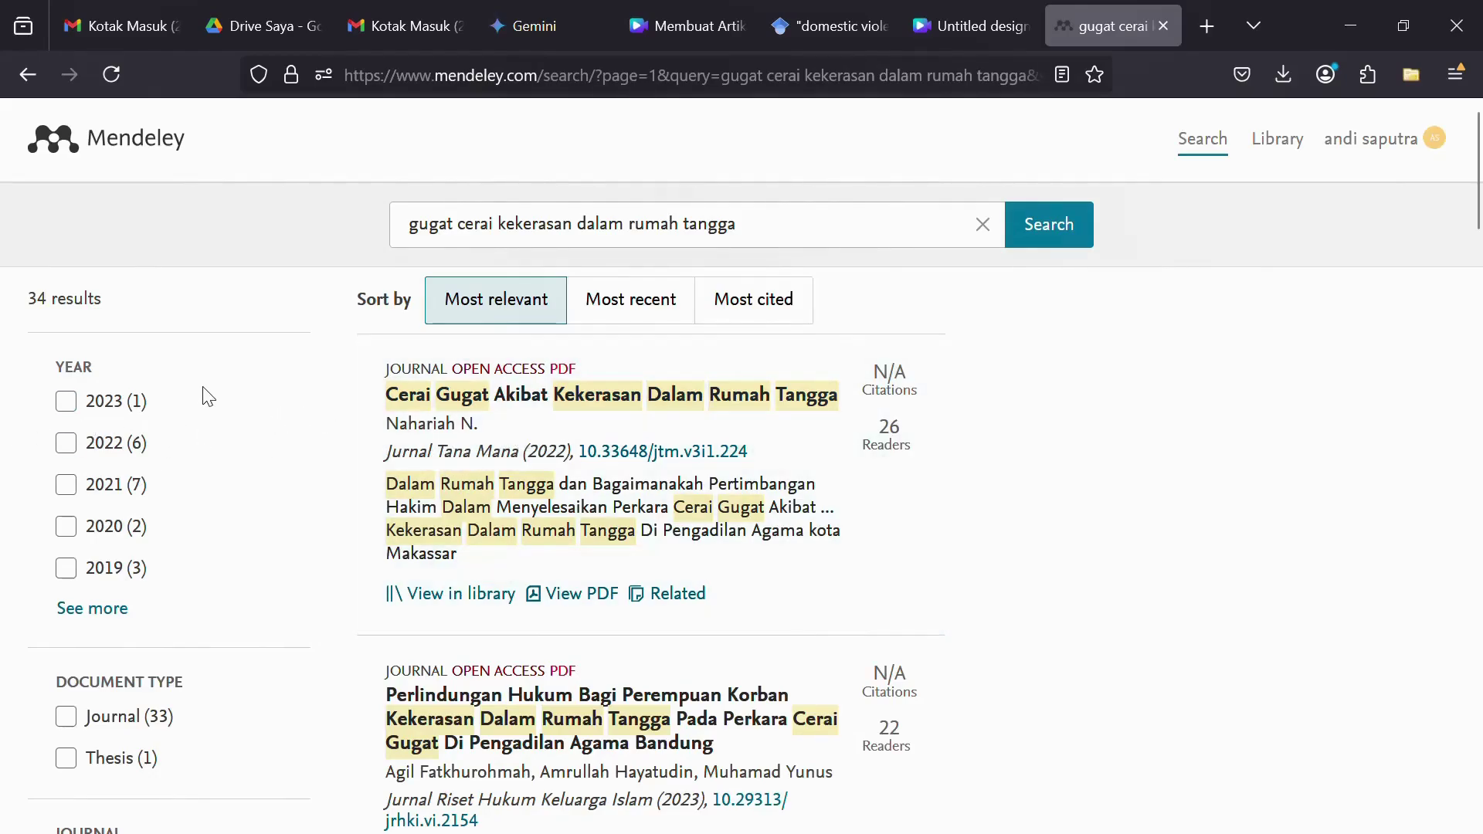
- Filter results to years 2023, 2022, 2021 and 2020, then browse the 16 remaining articles
{"action": "left_click", "coordinate": [67, 402]}
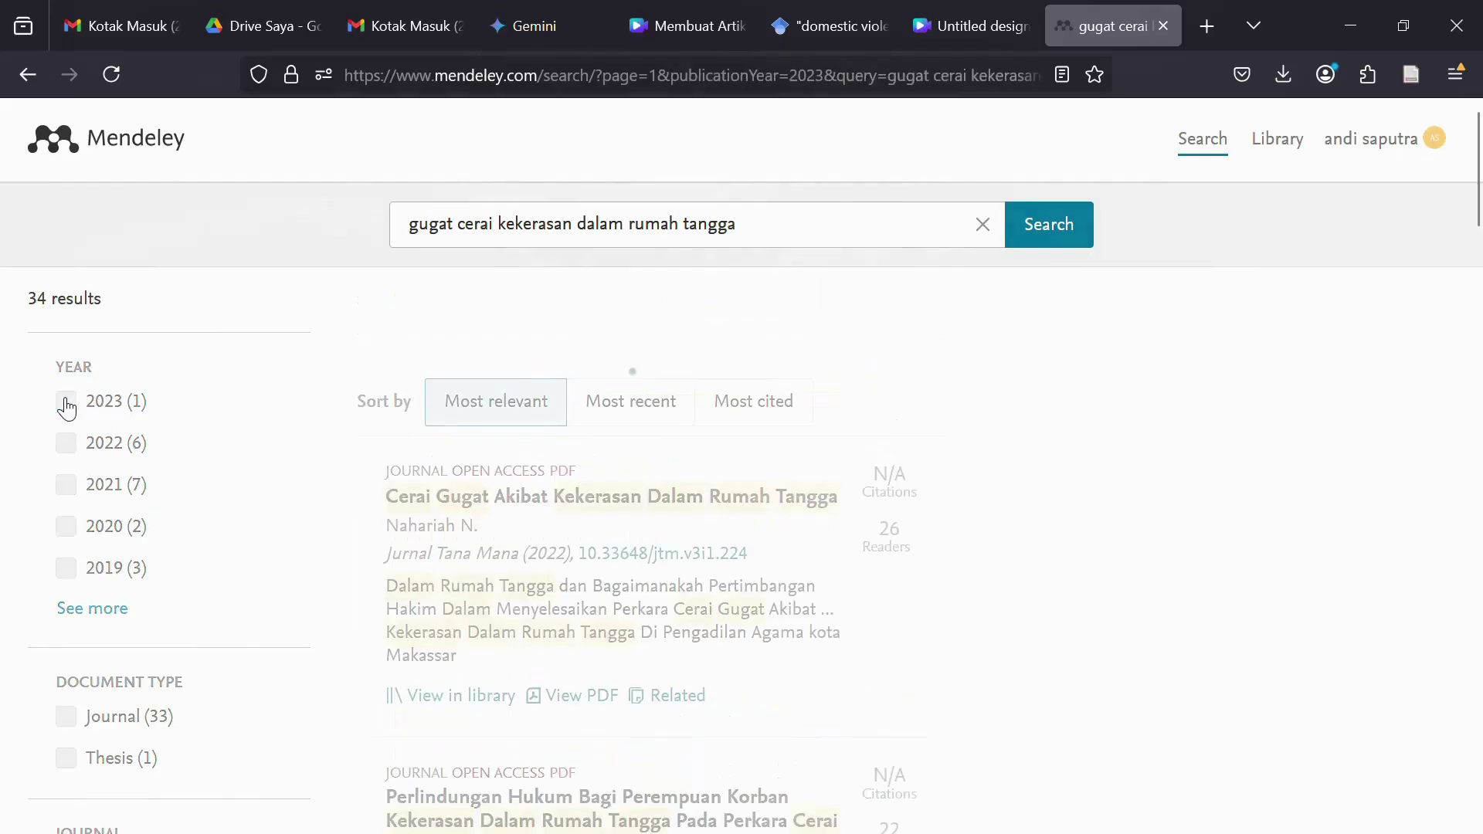
{"action": "left_click", "coordinate": [66, 445]}
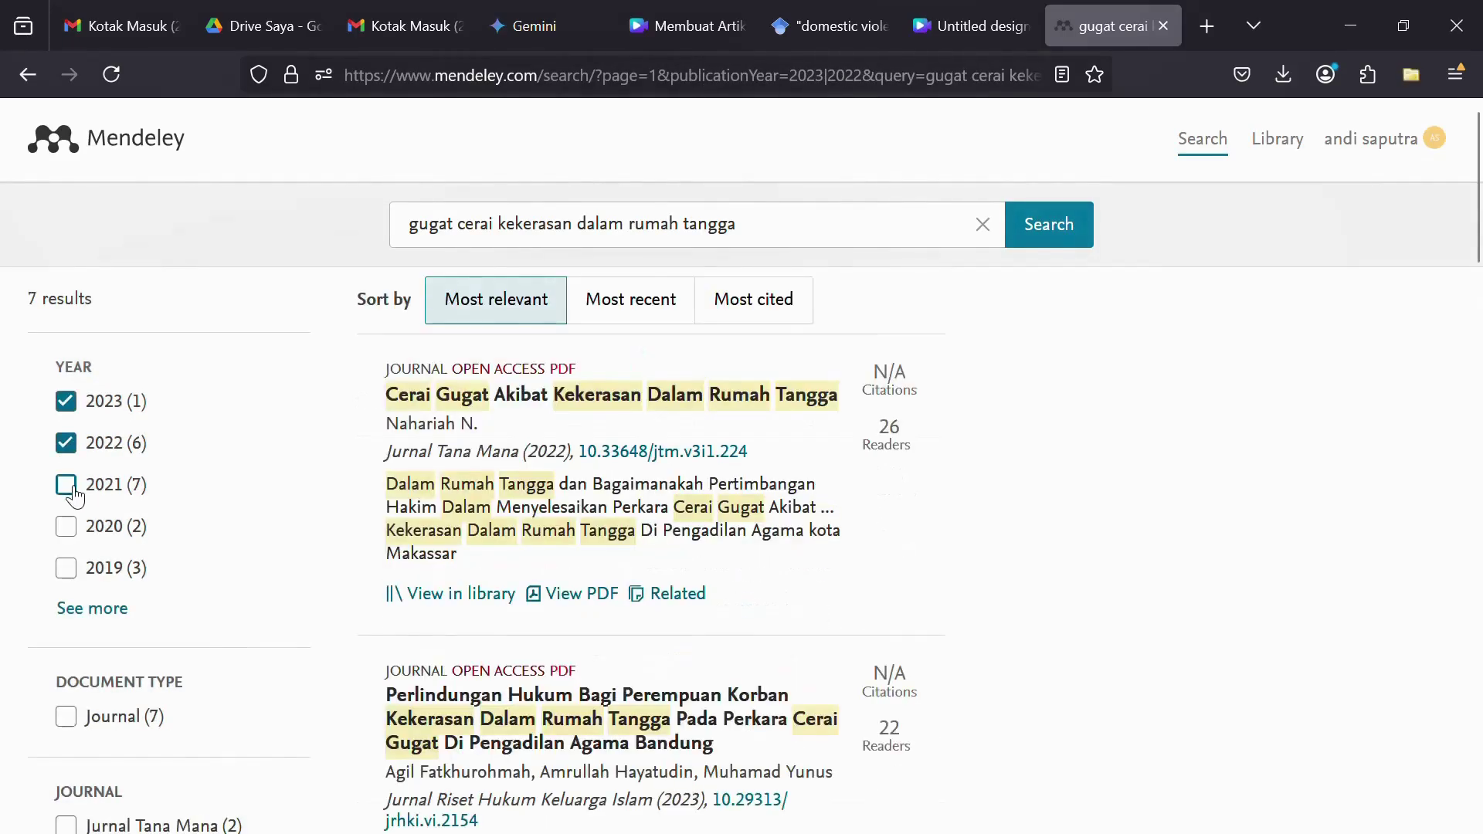
{"action": "left_click", "coordinate": [74, 495]}
{"action": "left_click", "coordinate": [68, 528]}
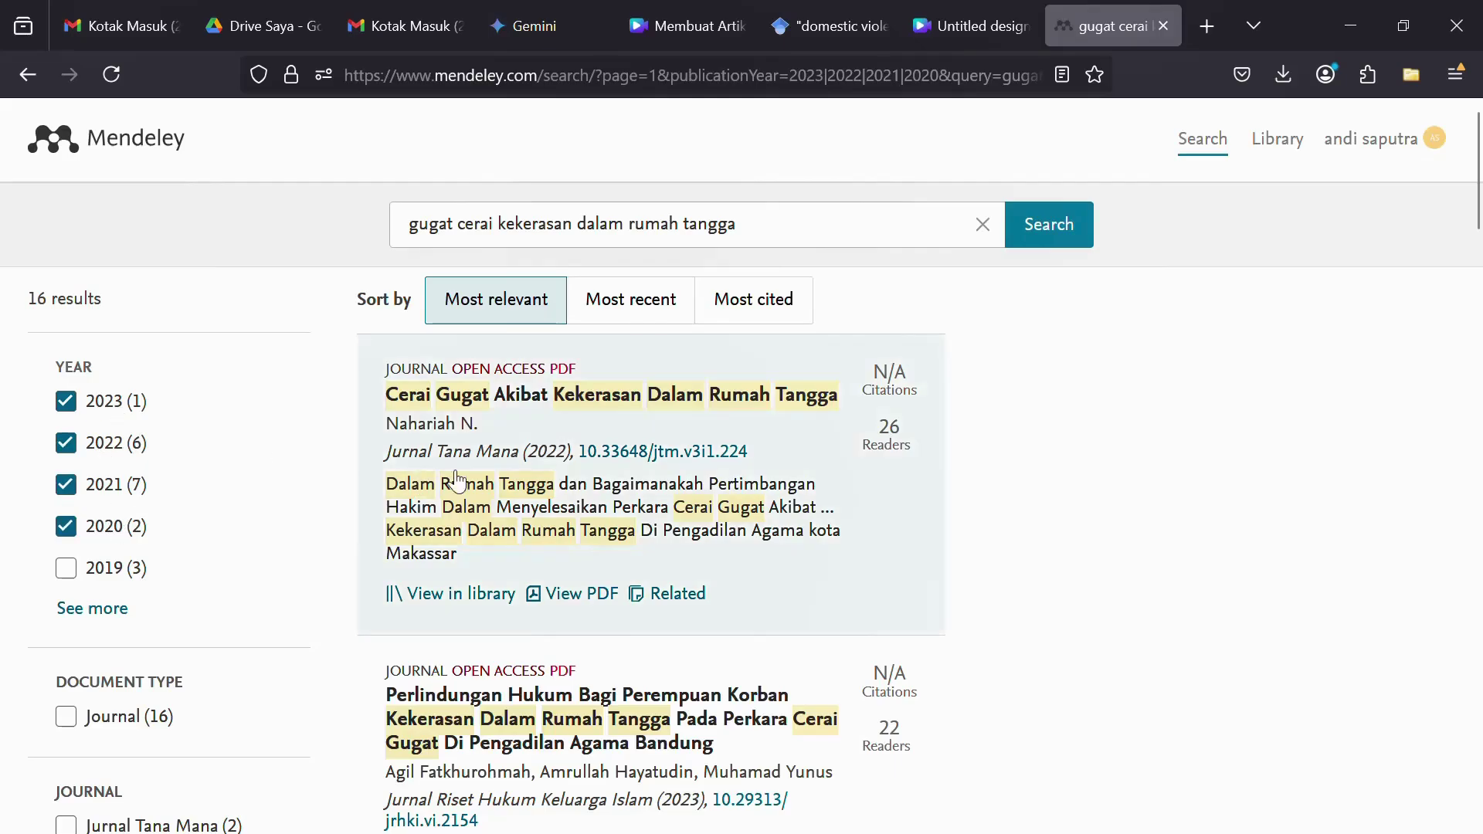
{"action": "scroll", "coordinate": [151, 672], "scroll_direction": "down", "scroll_amount": 2}
{"action": "scroll", "coordinate": [150, 672], "scroll_direction": "down", "scroll_amount": 2}
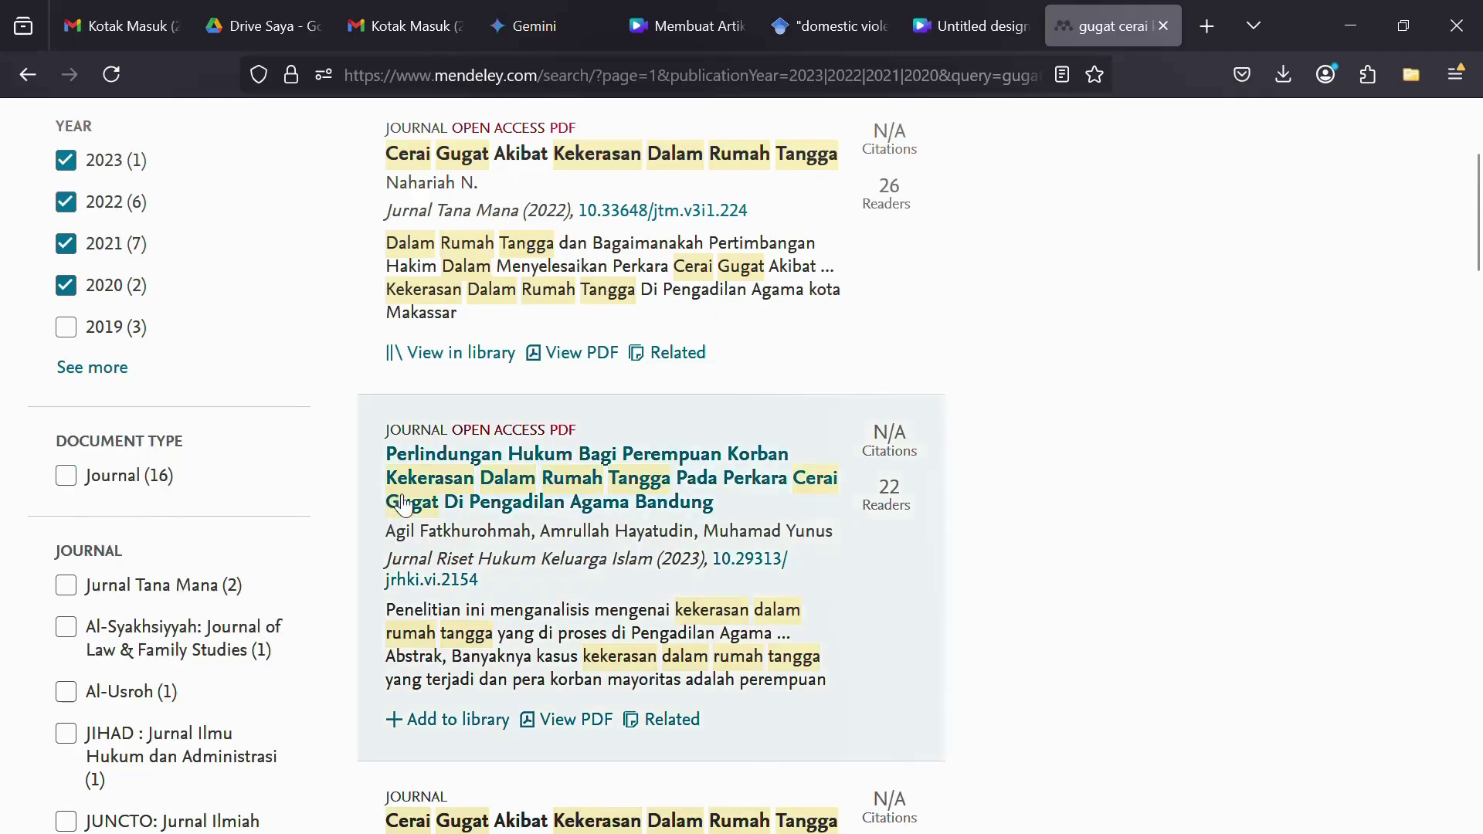
{"action": "scroll", "coordinate": [340, 443], "scroll_direction": "down", "scroll_amount": 7}
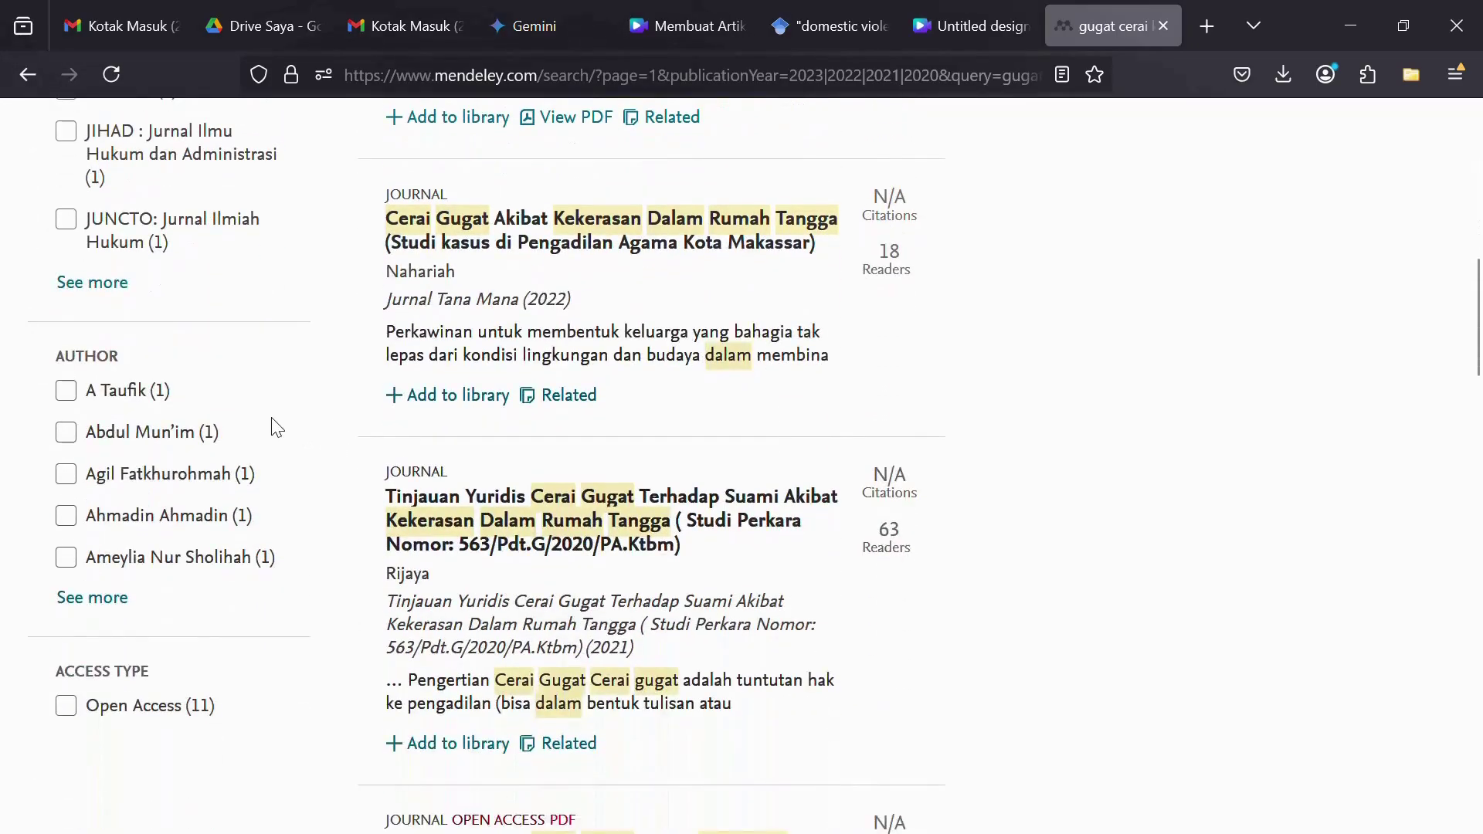
{"action": "scroll", "coordinate": [277, 427], "scroll_direction": "up", "scroll_amount": 5}
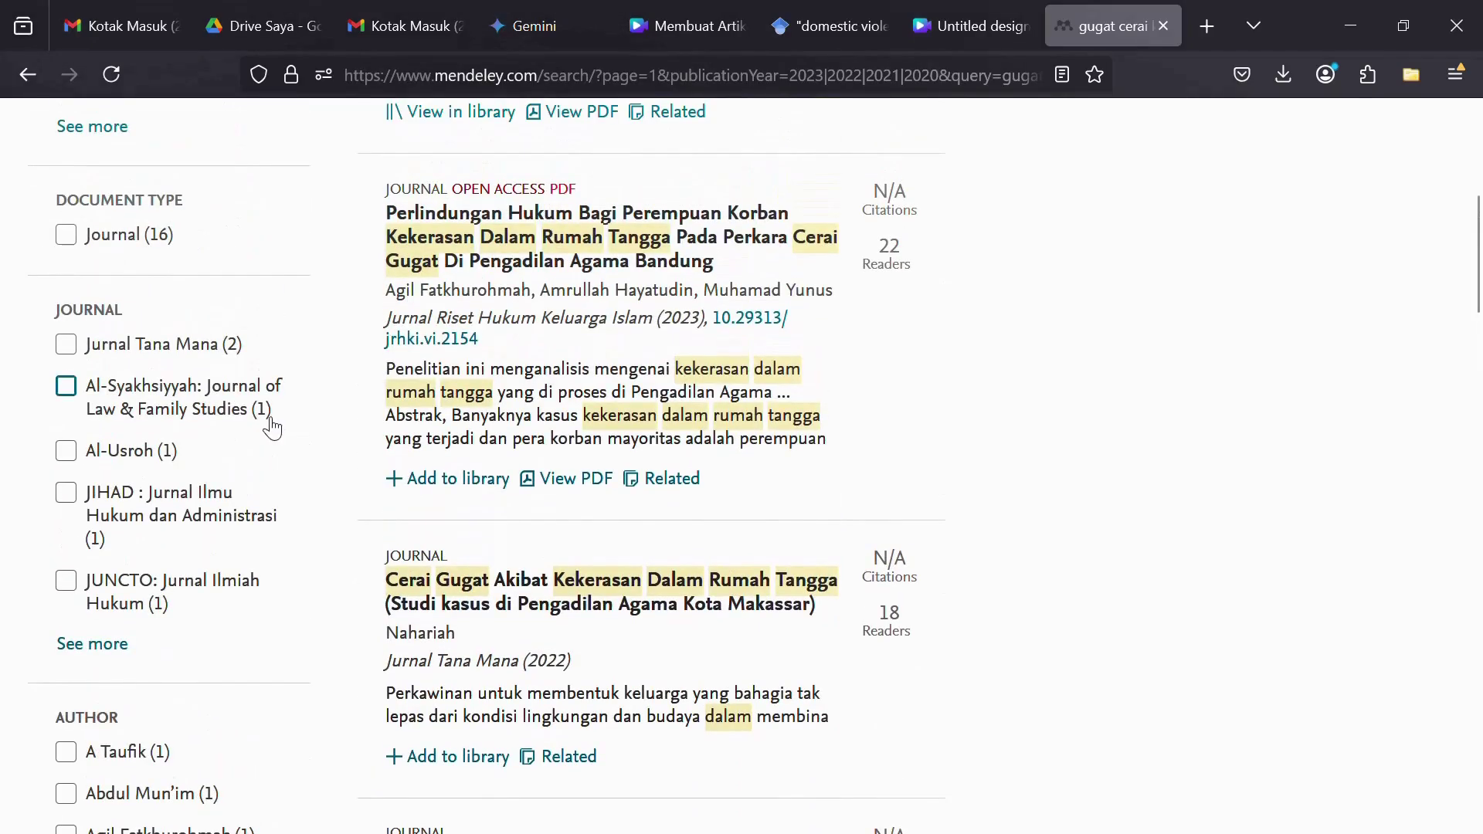
{"action": "scroll", "coordinate": [271, 425], "scroll_direction": "down", "scroll_amount": 6}
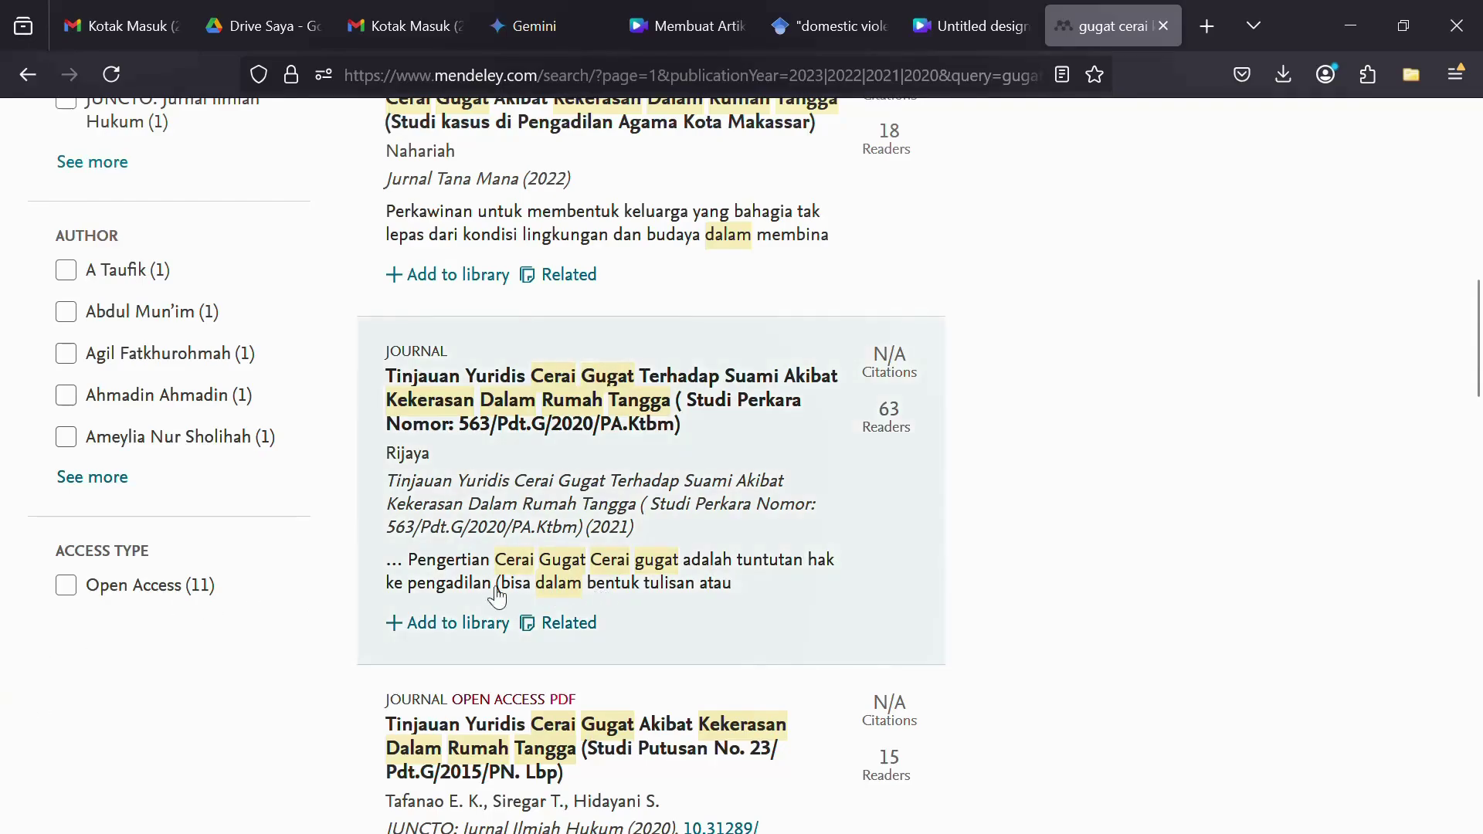
{"action": "scroll", "coordinate": [604, 589], "scroll_direction": "up", "scroll_amount": 15}
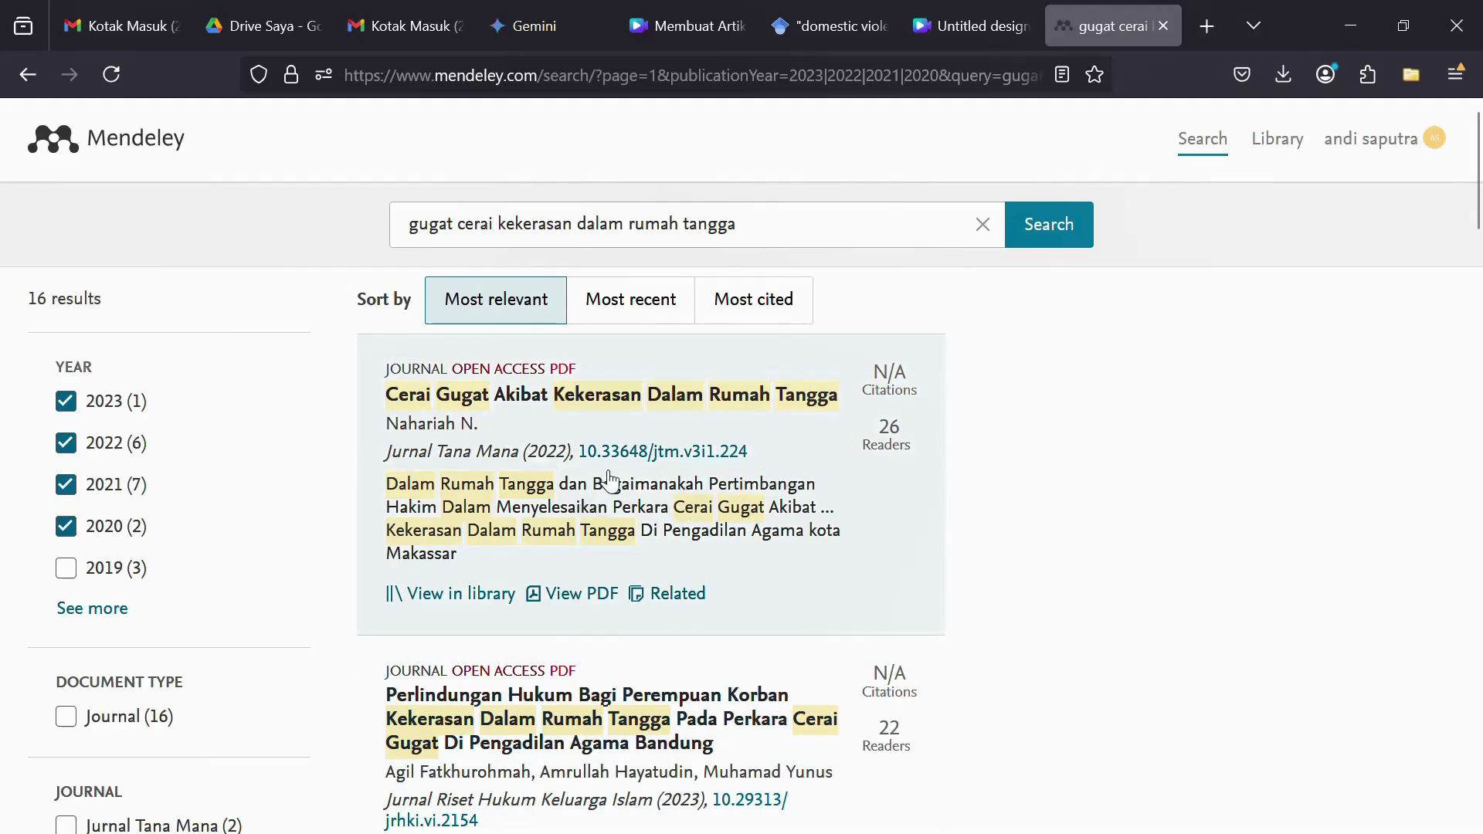
- Show the Info panel for the 2023 'Perlindungan Hukum…' article and read its abstract
{"action": "left_click", "coordinate": [634, 718]}
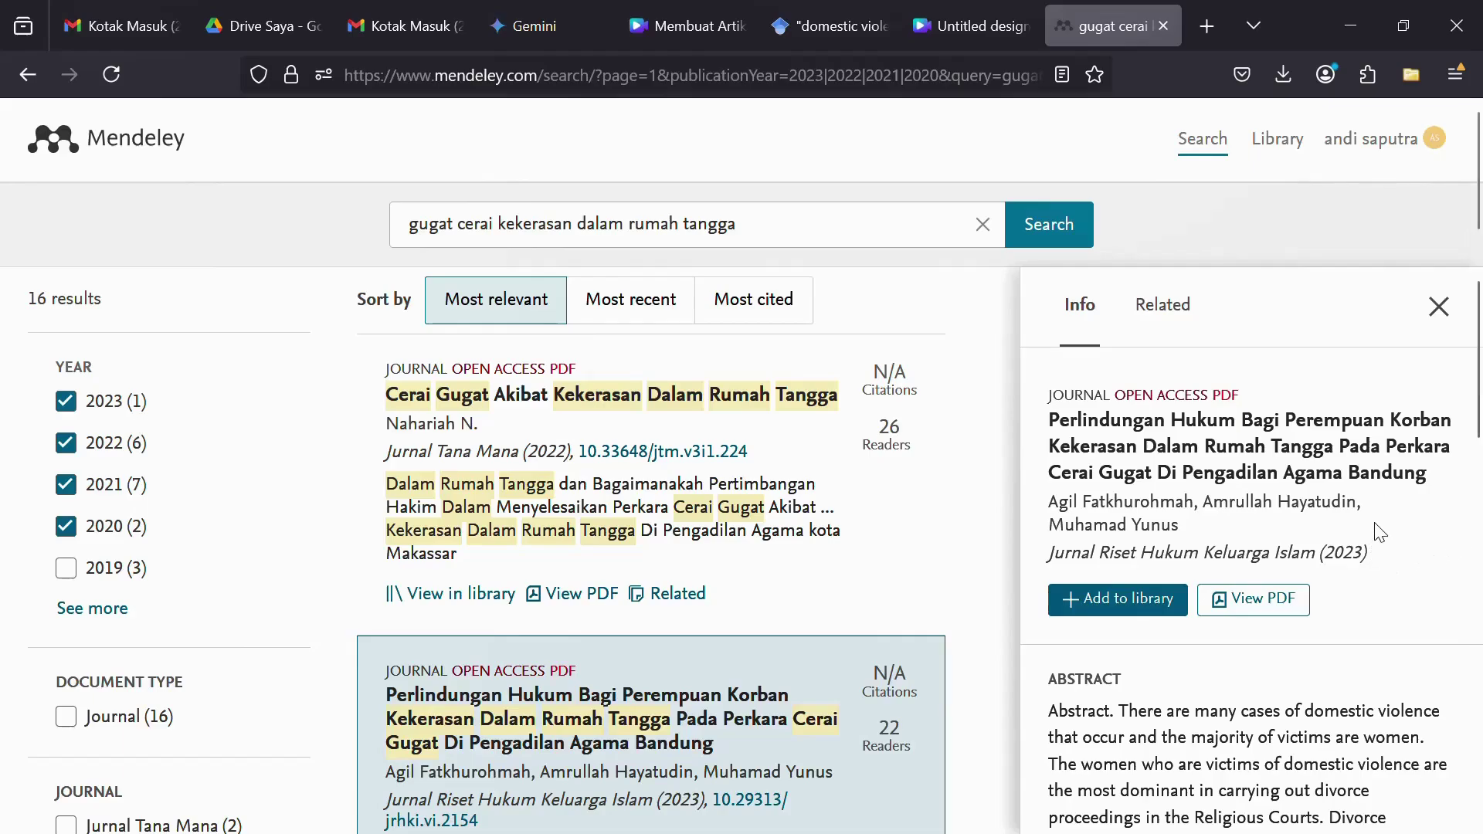
{"action": "scroll", "coordinate": [1380, 533], "scroll_direction": "down", "scroll_amount": 3}
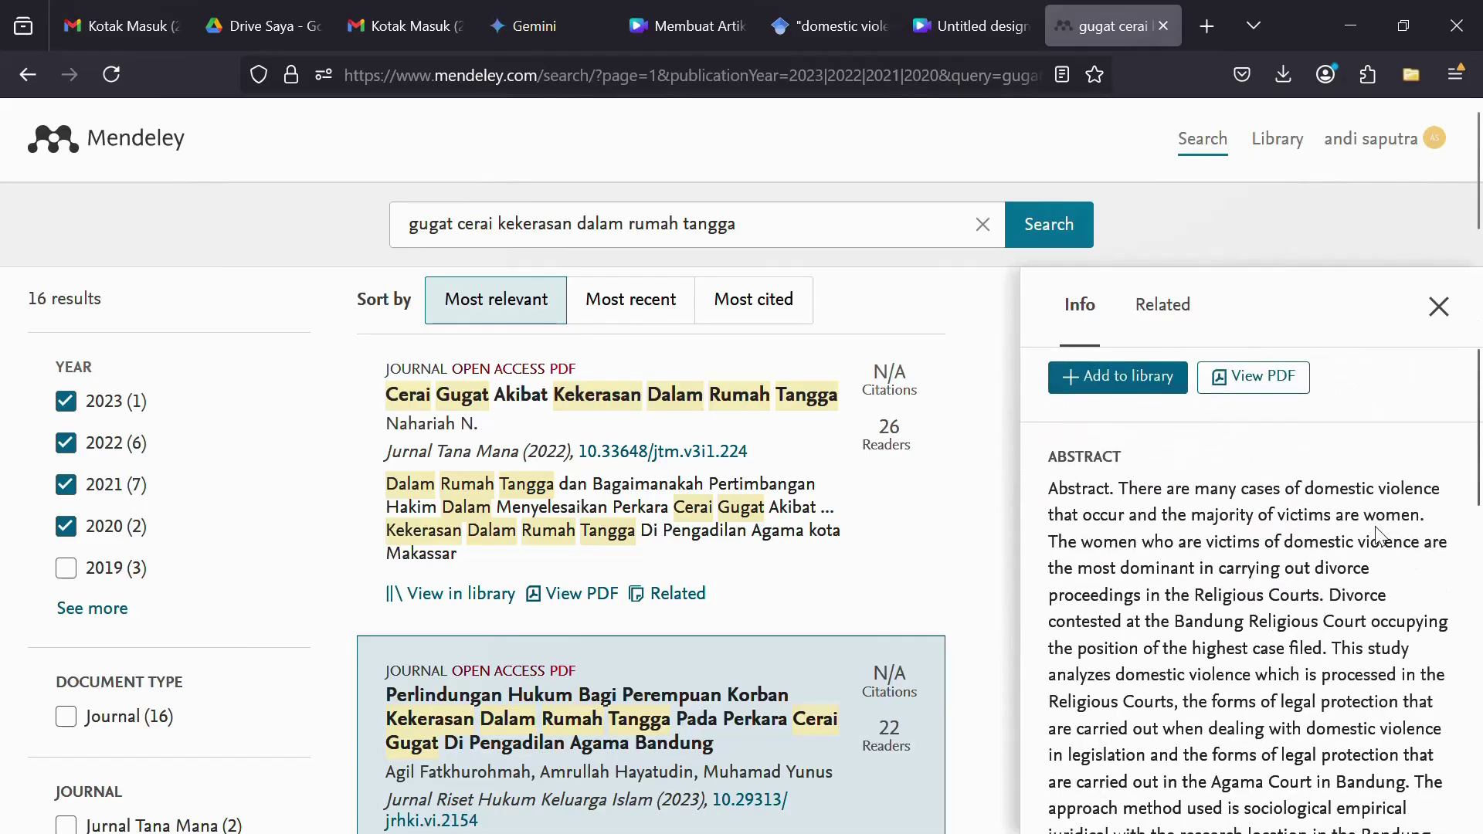
{"action": "scroll", "coordinate": [1380, 535], "scroll_direction": "up", "scroll_amount": 3}
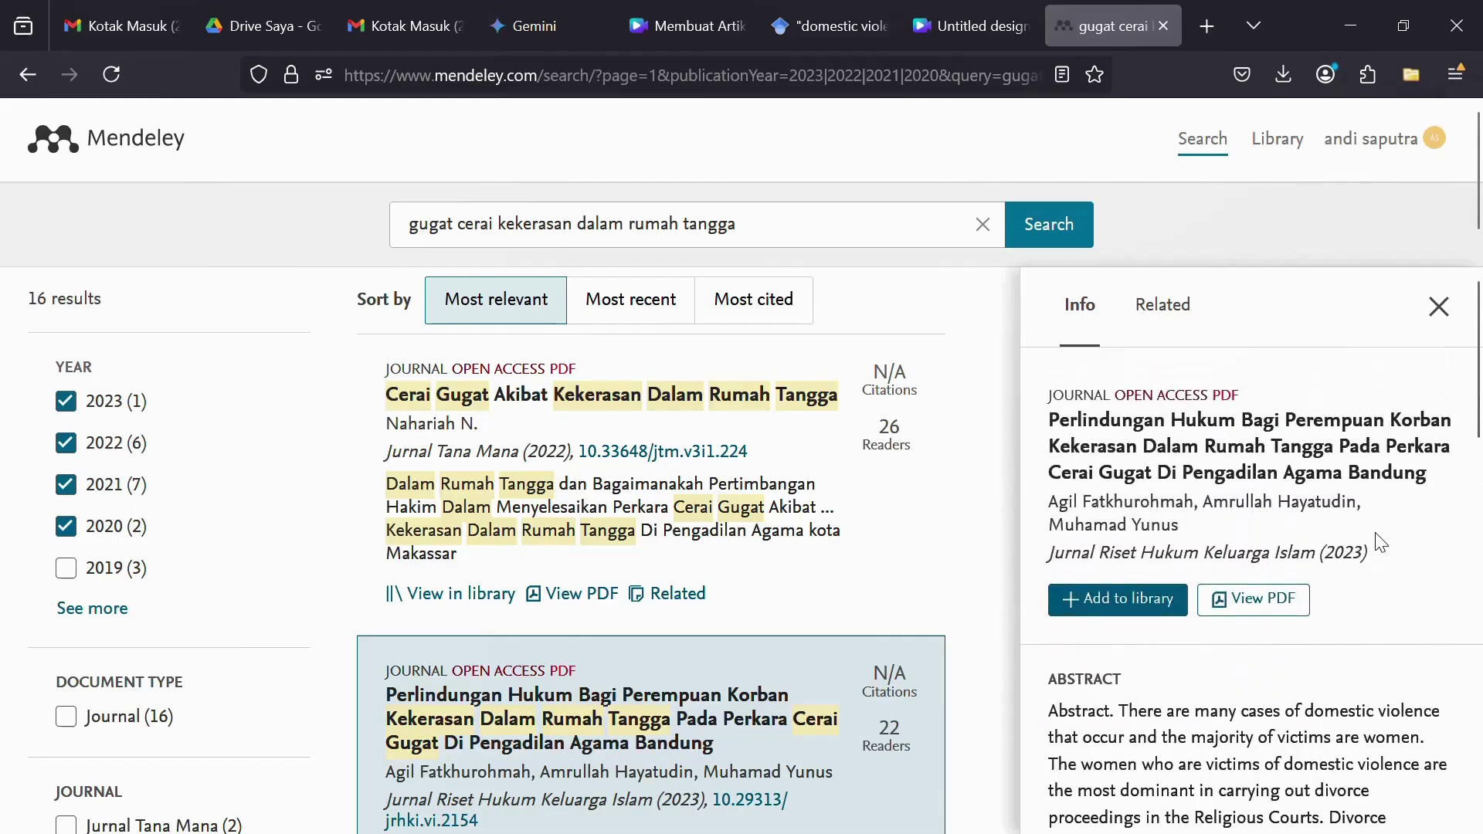
{"action": "scroll", "coordinate": [1381, 536], "scroll_direction": "down", "scroll_amount": 2}
{"action": "scroll", "coordinate": [1380, 545], "scroll_direction": "down", "scroll_amount": 10}
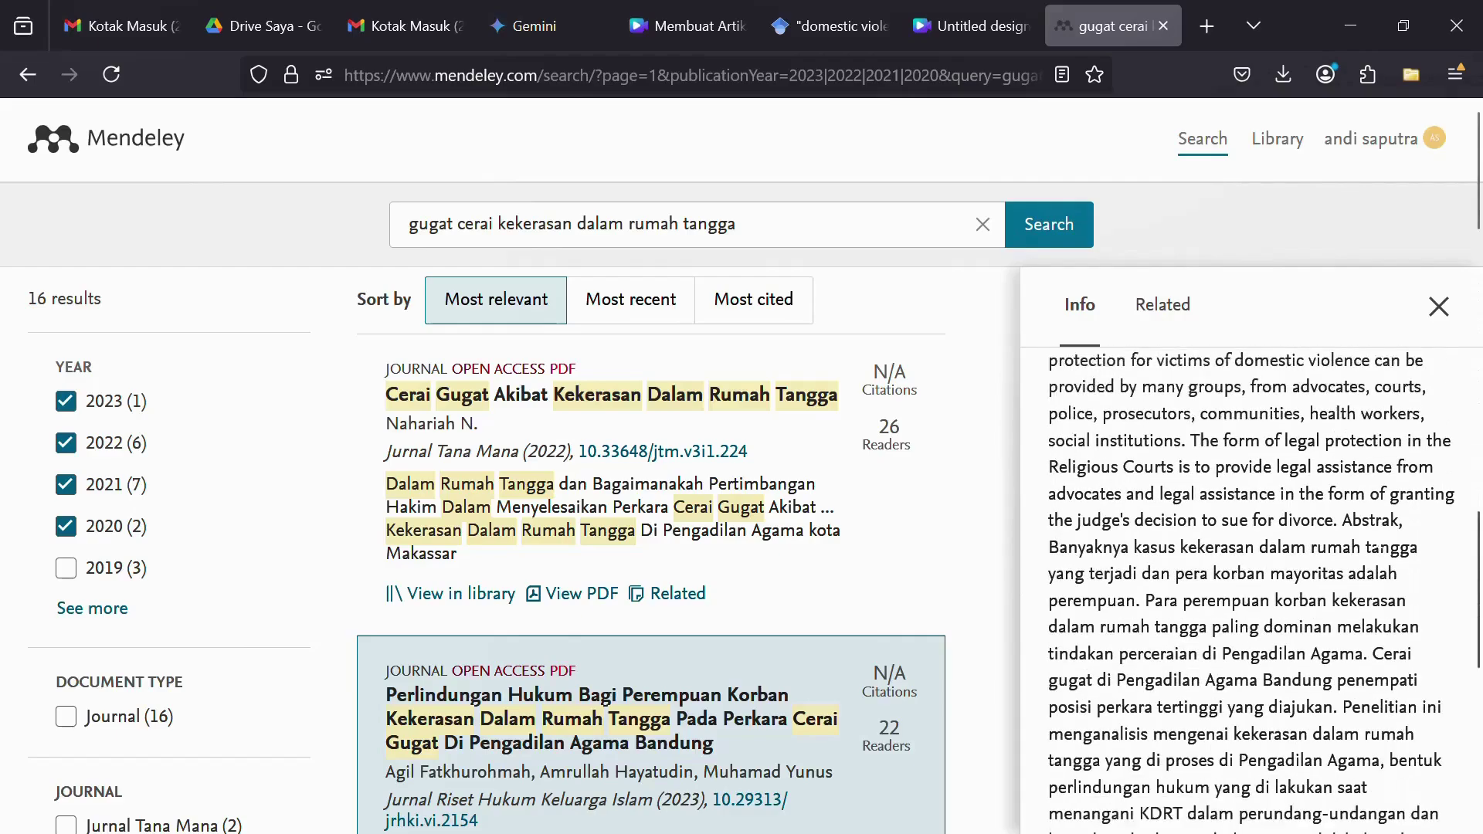
{"action": "scroll", "coordinate": [1375, 533], "scroll_direction": "up", "scroll_amount": 4}
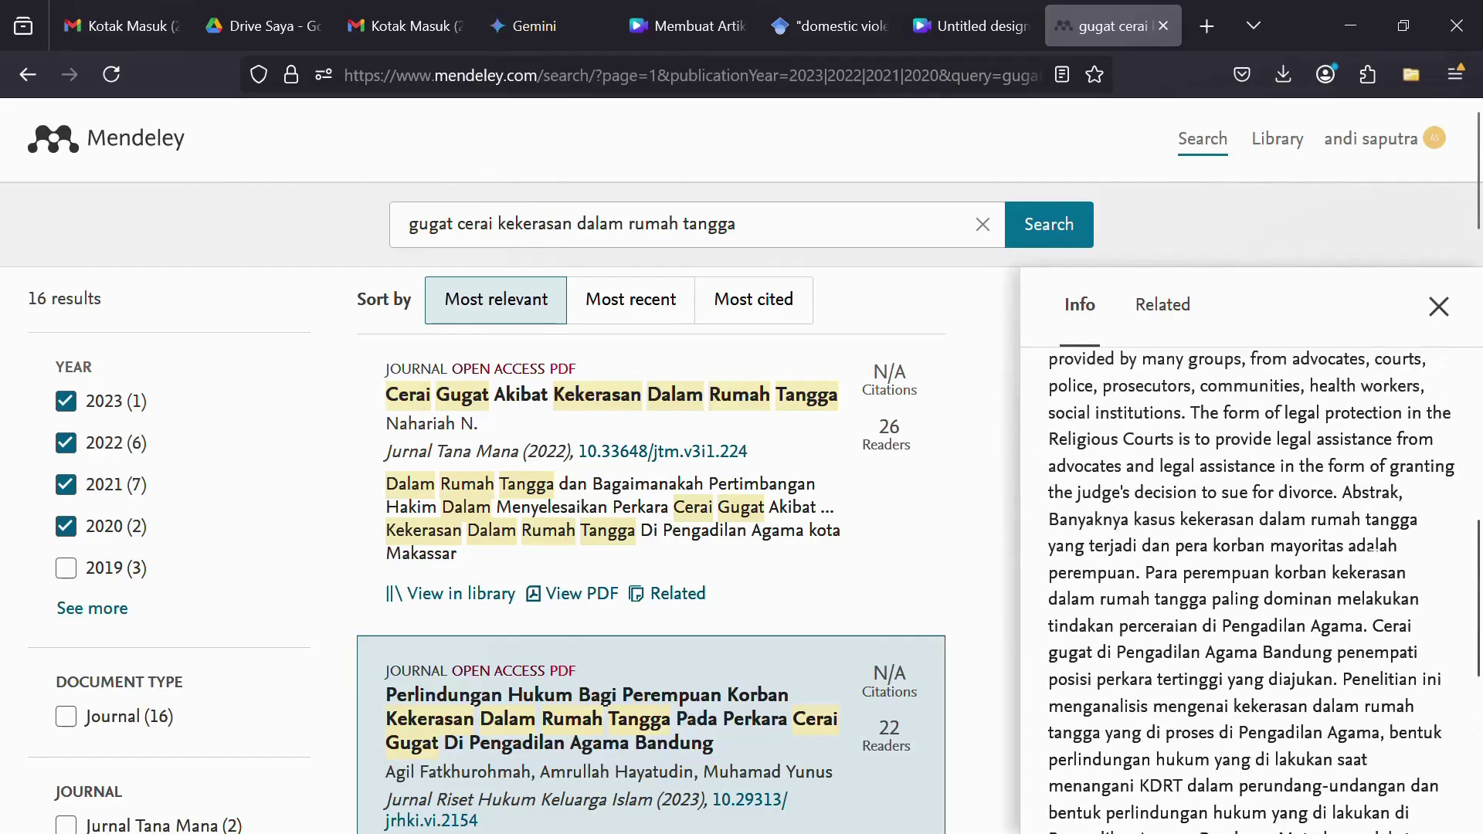
{"action": "scroll", "coordinate": [1369, 547], "scroll_direction": "up", "scroll_amount": 10}
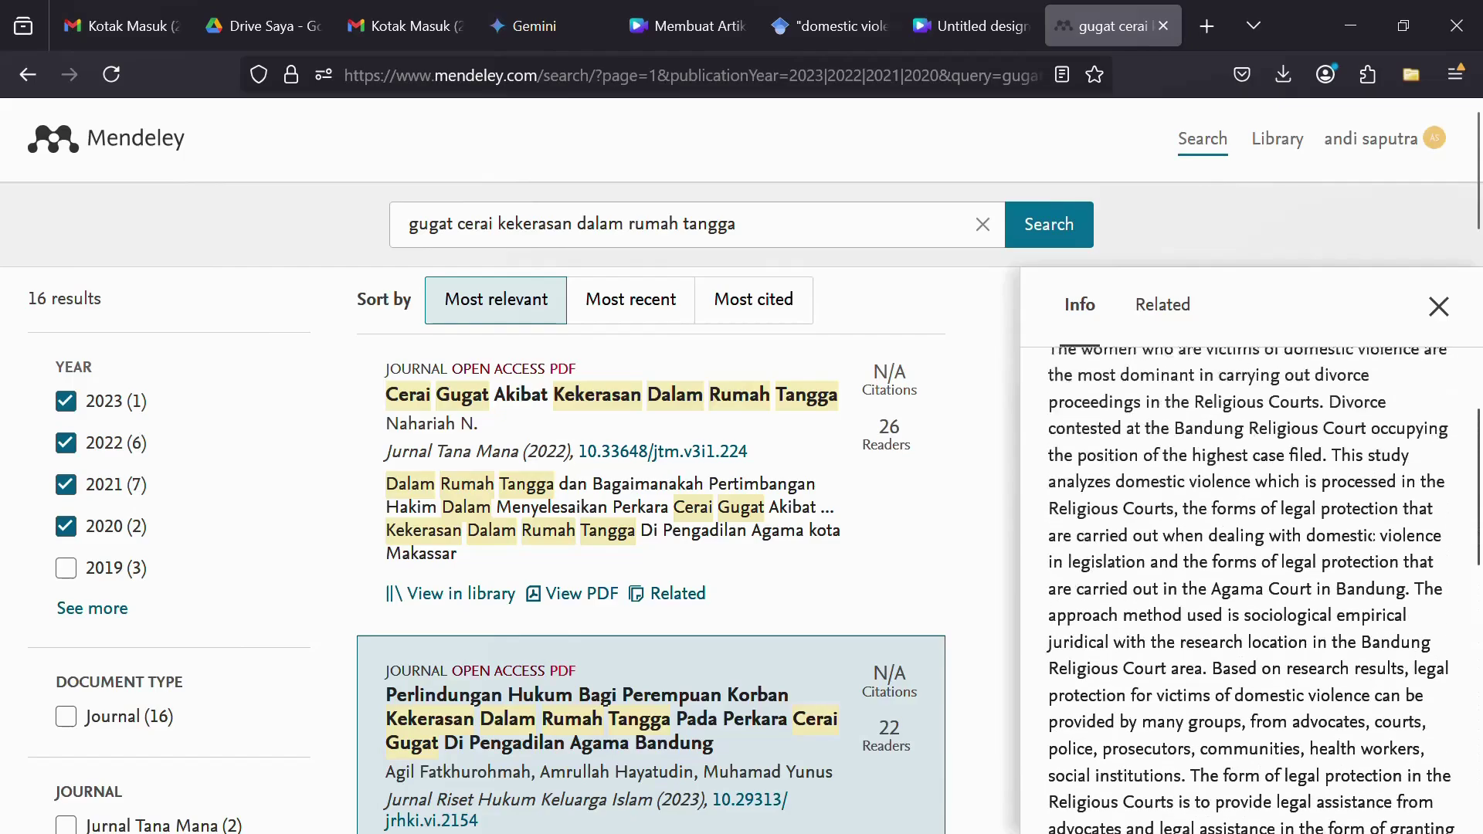
{"action": "scroll", "coordinate": [1371, 532], "scroll_direction": "up", "scroll_amount": 3}
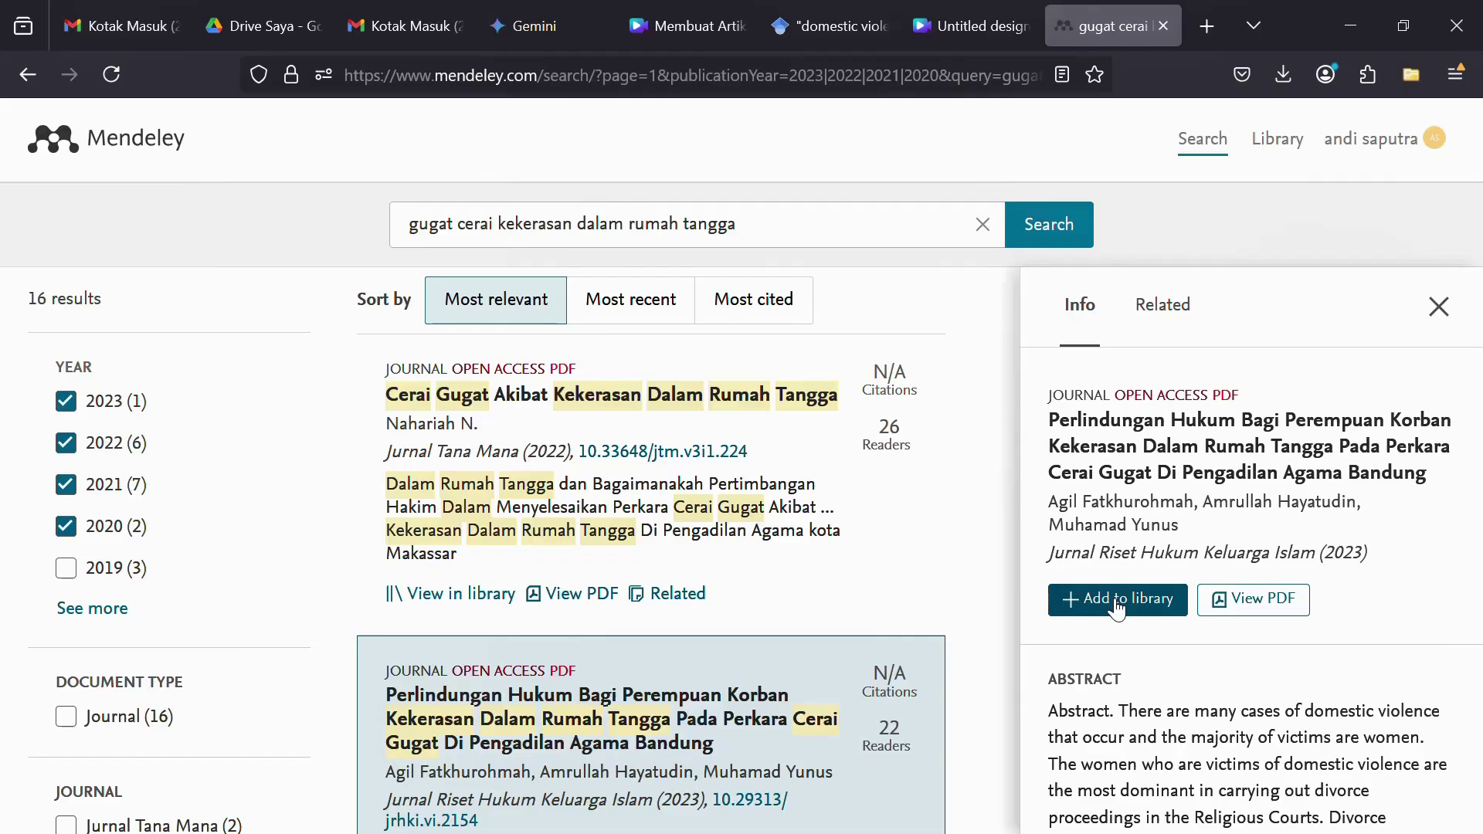
- Save the Perlindungan Hukum article to the library, view it there, and return to results
{"action": "left_click", "coordinate": [1116, 606]}
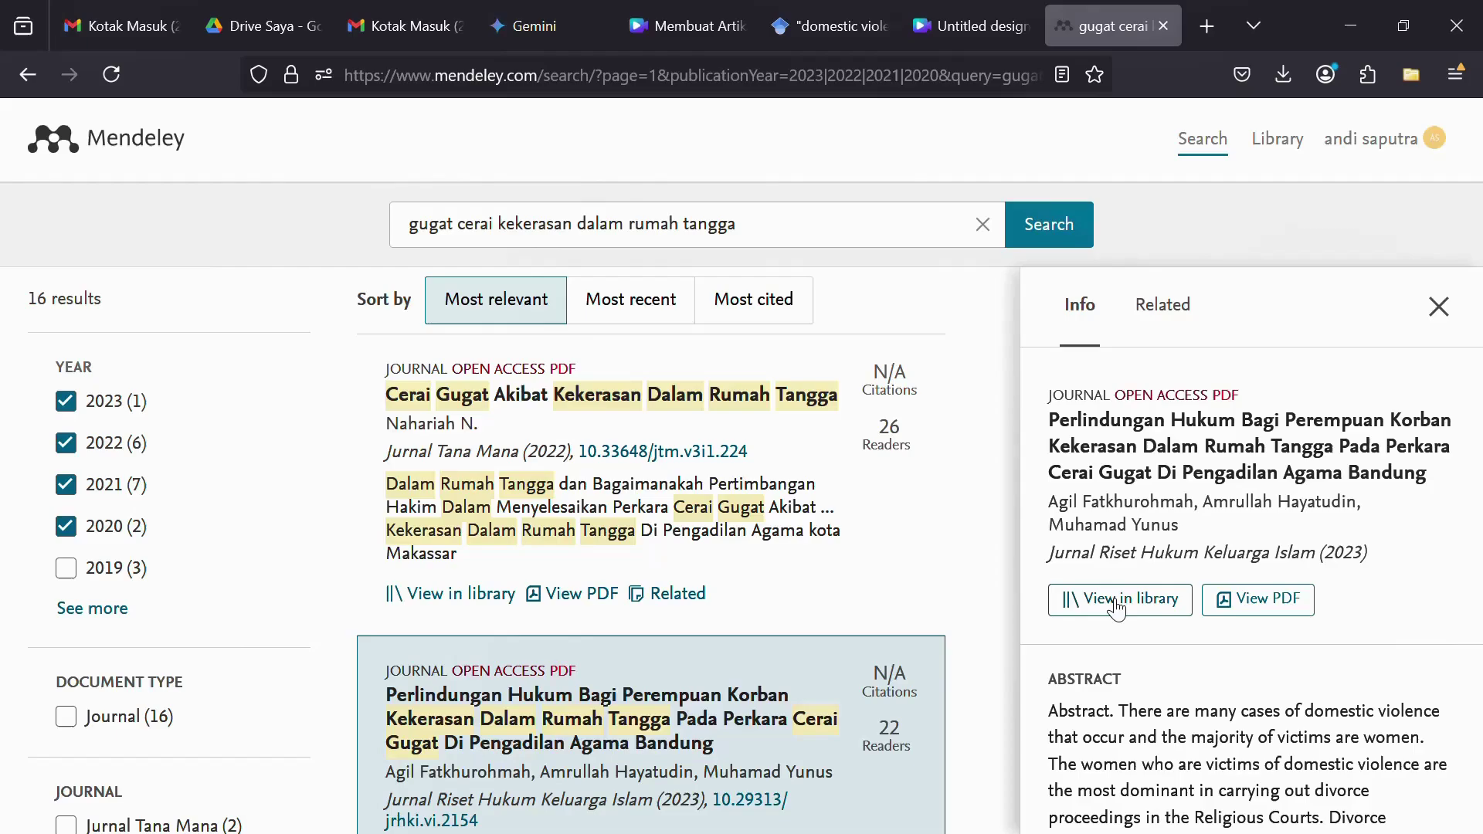
{"action": "left_click", "coordinate": [1116, 601]}
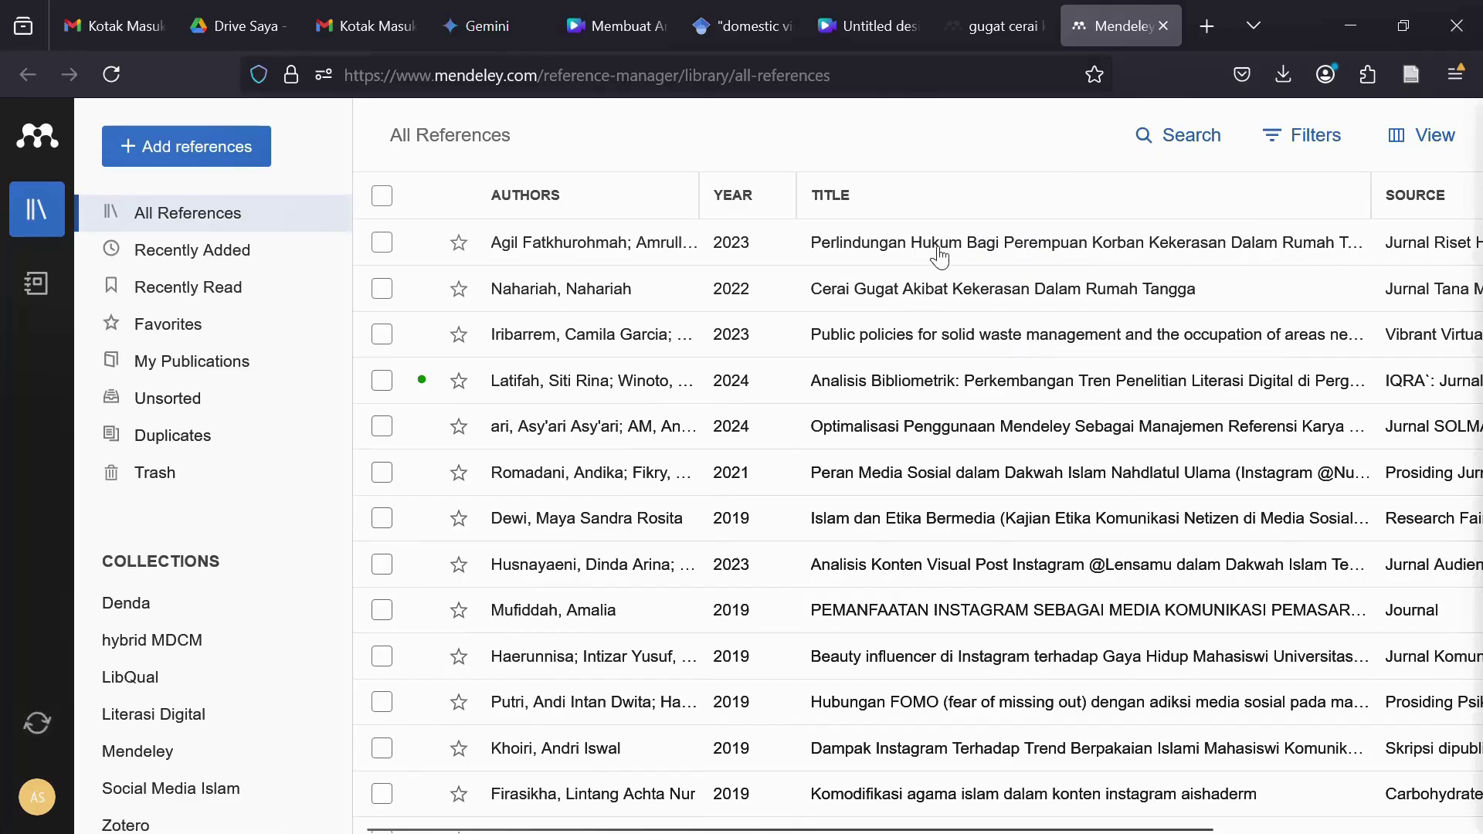
{"action": "left_click", "coordinate": [989, 28]}
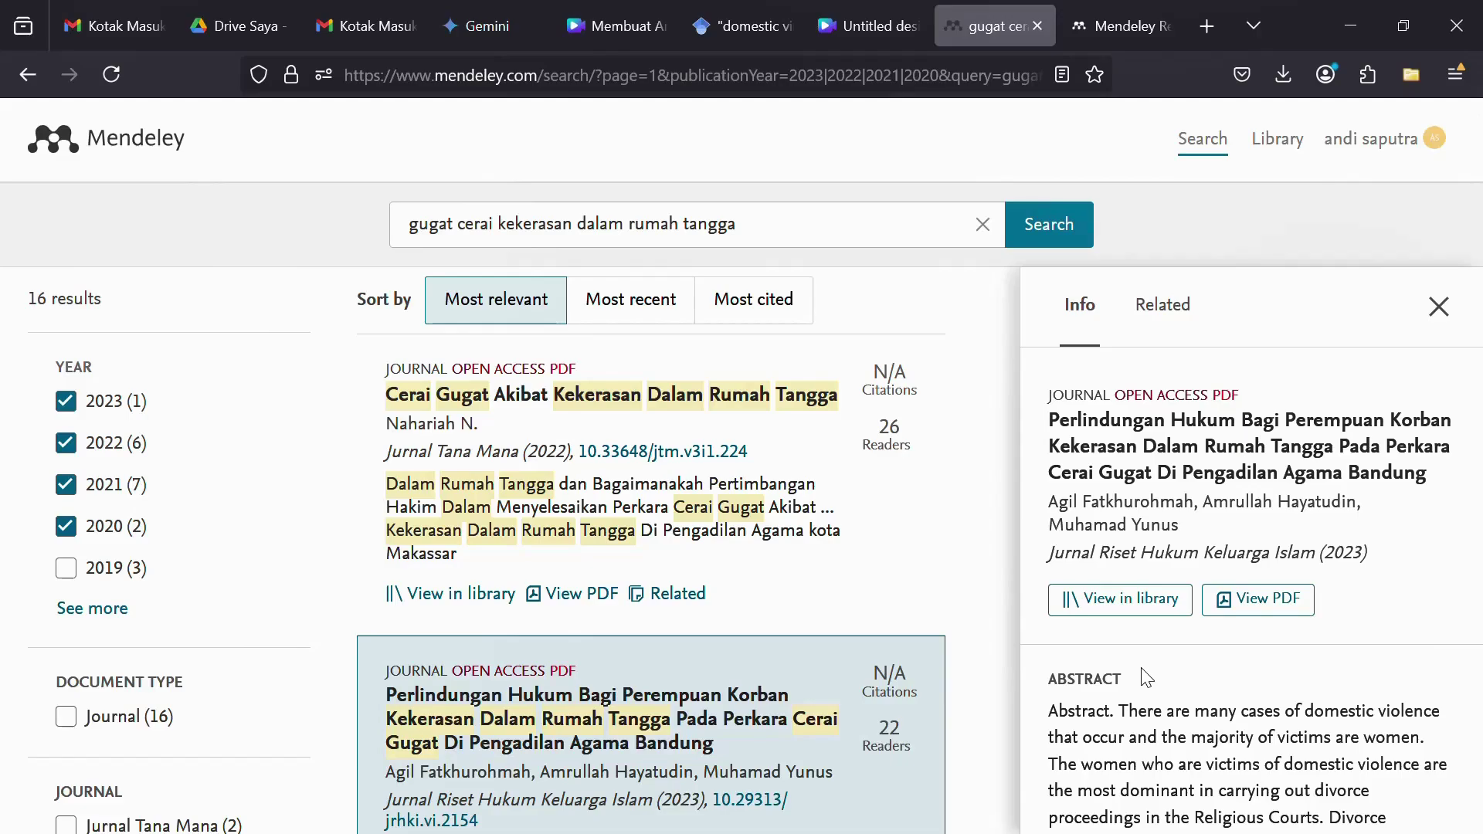
- Open the article's DOI link from the Identifiers section in a new tab
{"action": "scroll", "coordinate": [1146, 678], "scroll_direction": "down", "scroll_amount": 6}
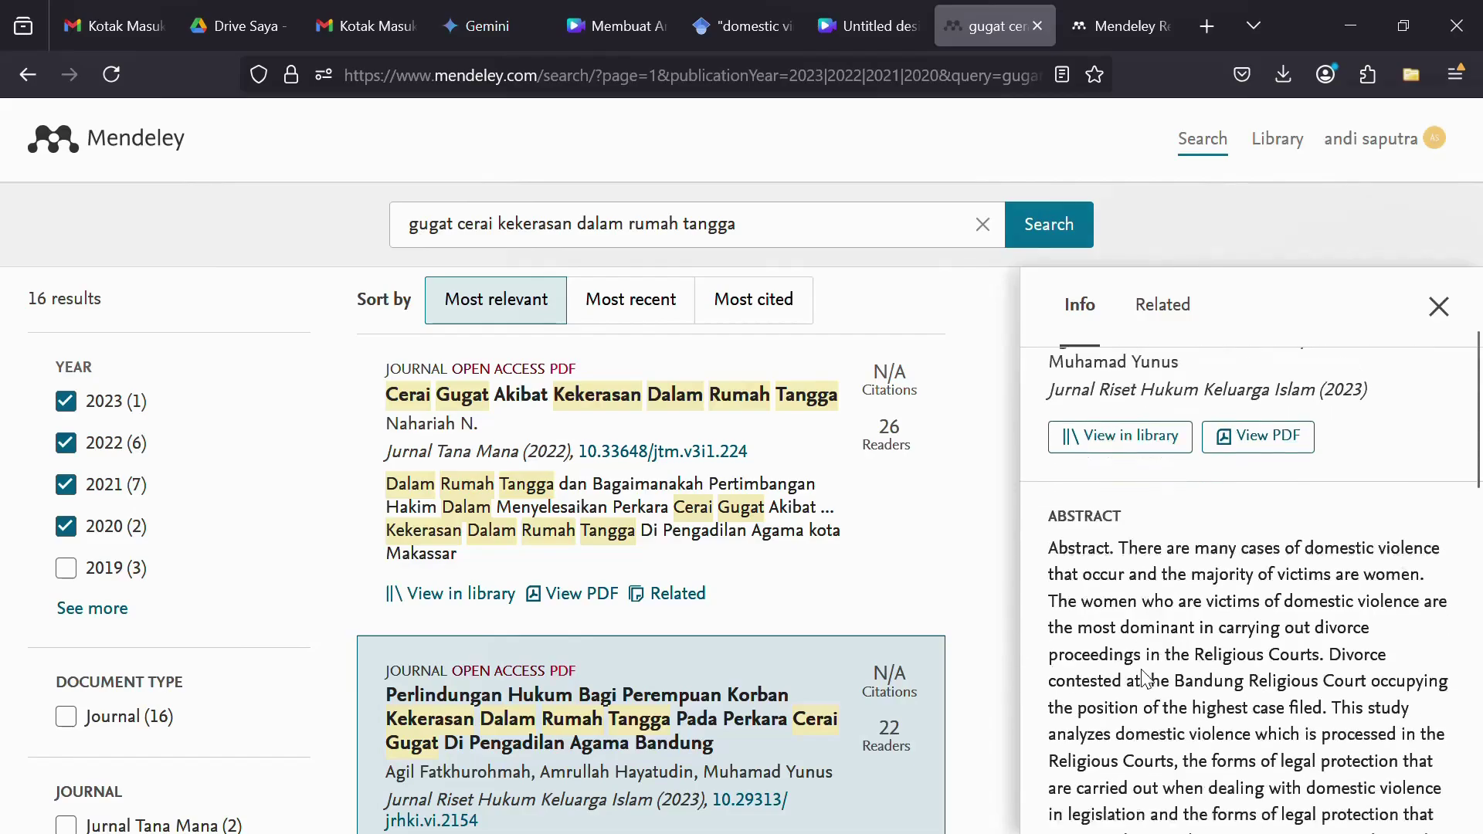
{"action": "scroll", "coordinate": [1146, 672], "scroll_direction": "down", "scroll_amount": 5}
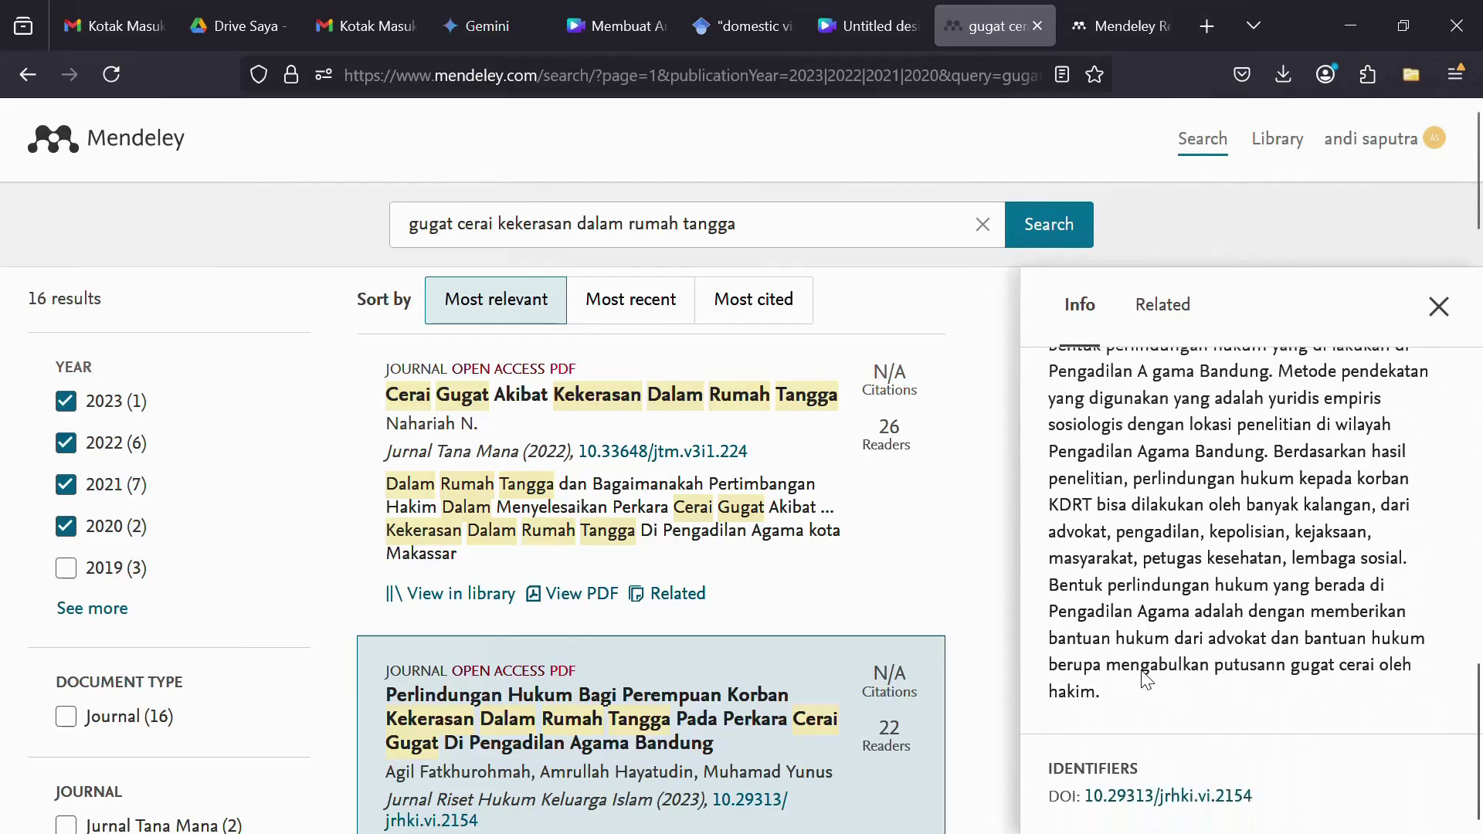
{"action": "left_click", "coordinate": [1148, 803]}
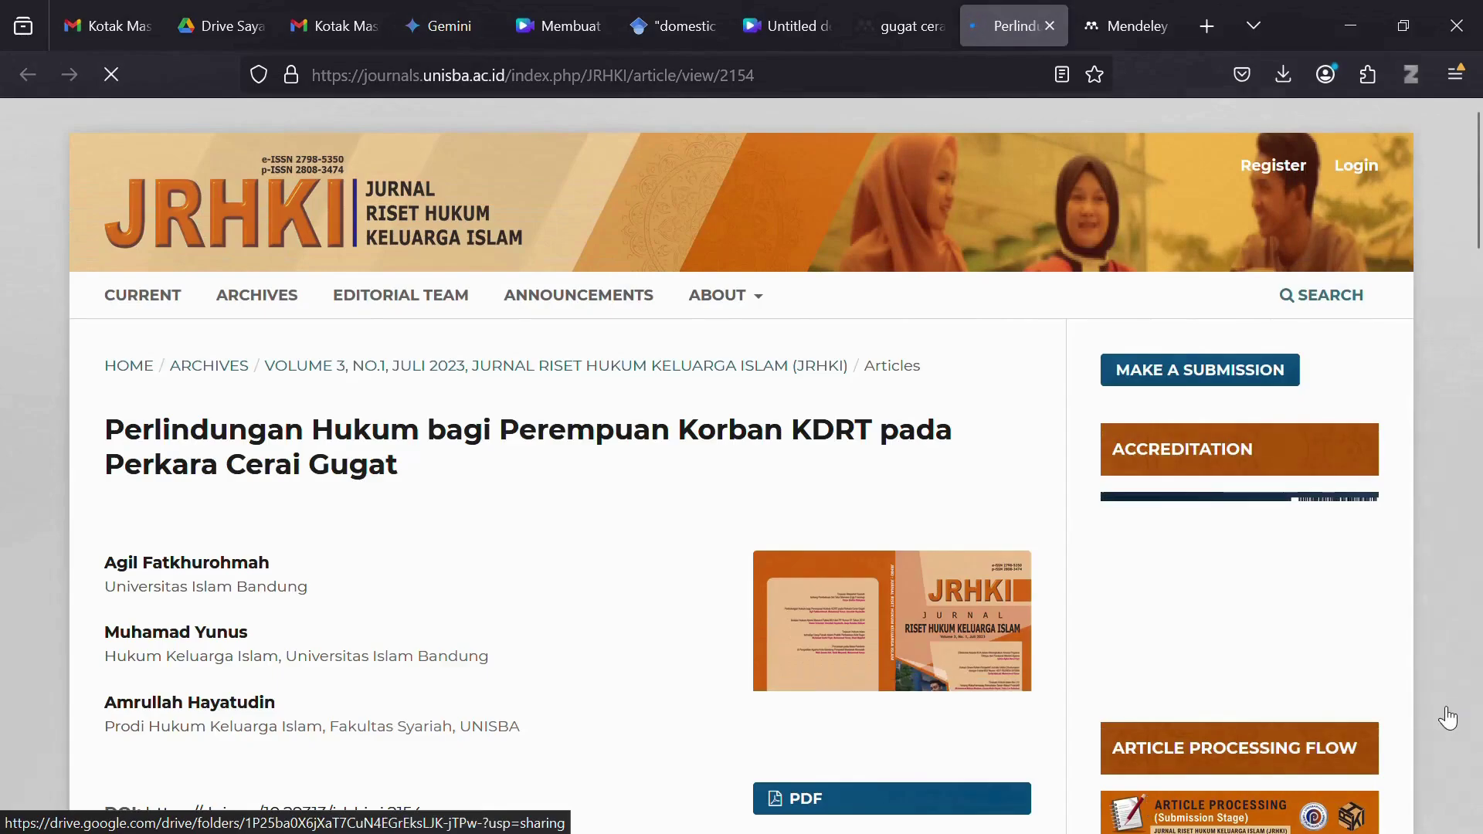
- Open the article's full-text PDF on the JRHKI journal page, then return to the Mendeley results
{"action": "scroll", "coordinate": [733, 559], "scroll_direction": "down", "scroll_amount": 3}
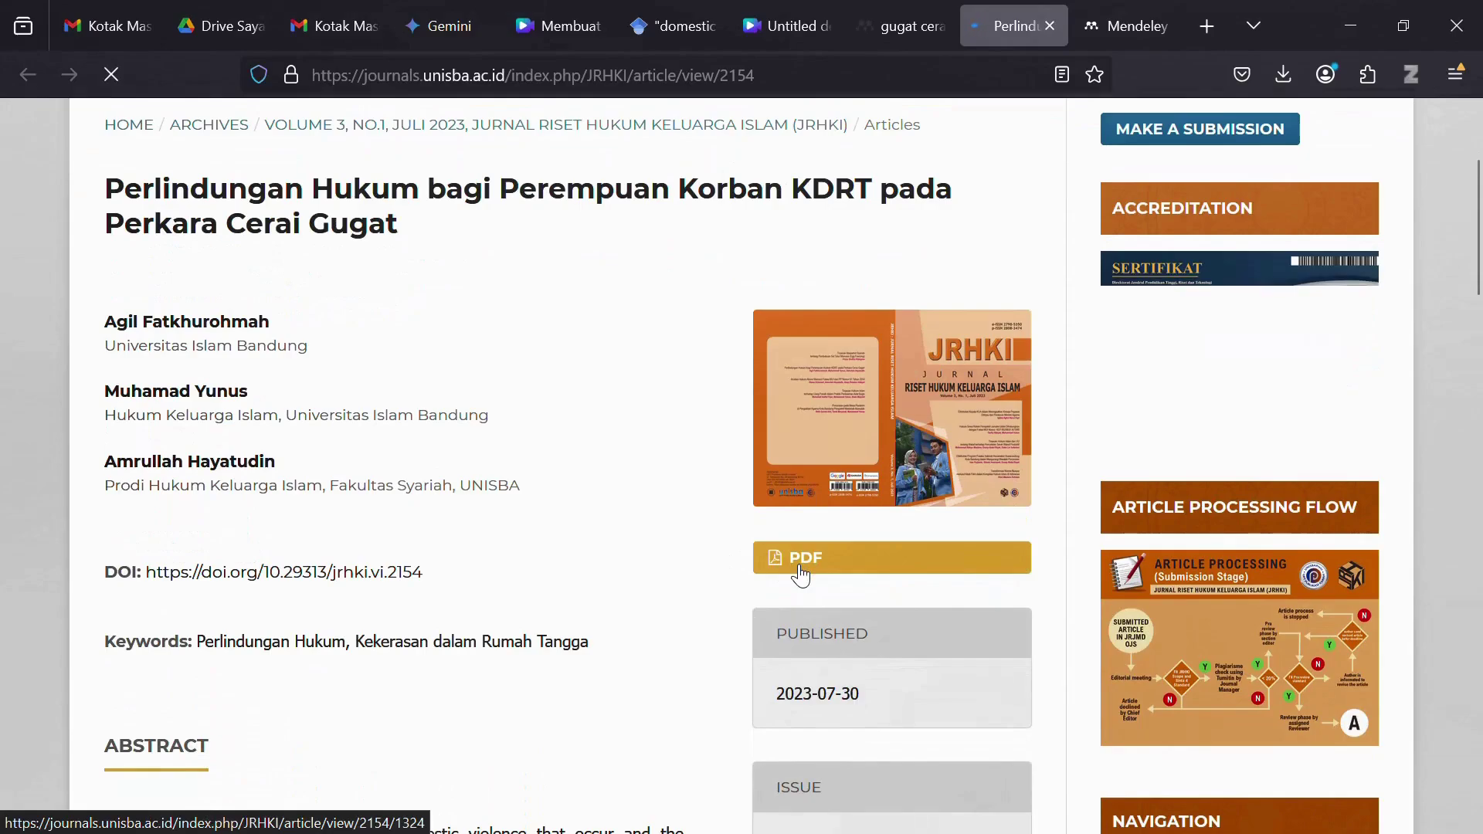
{"action": "left_click", "coordinate": [800, 569]}
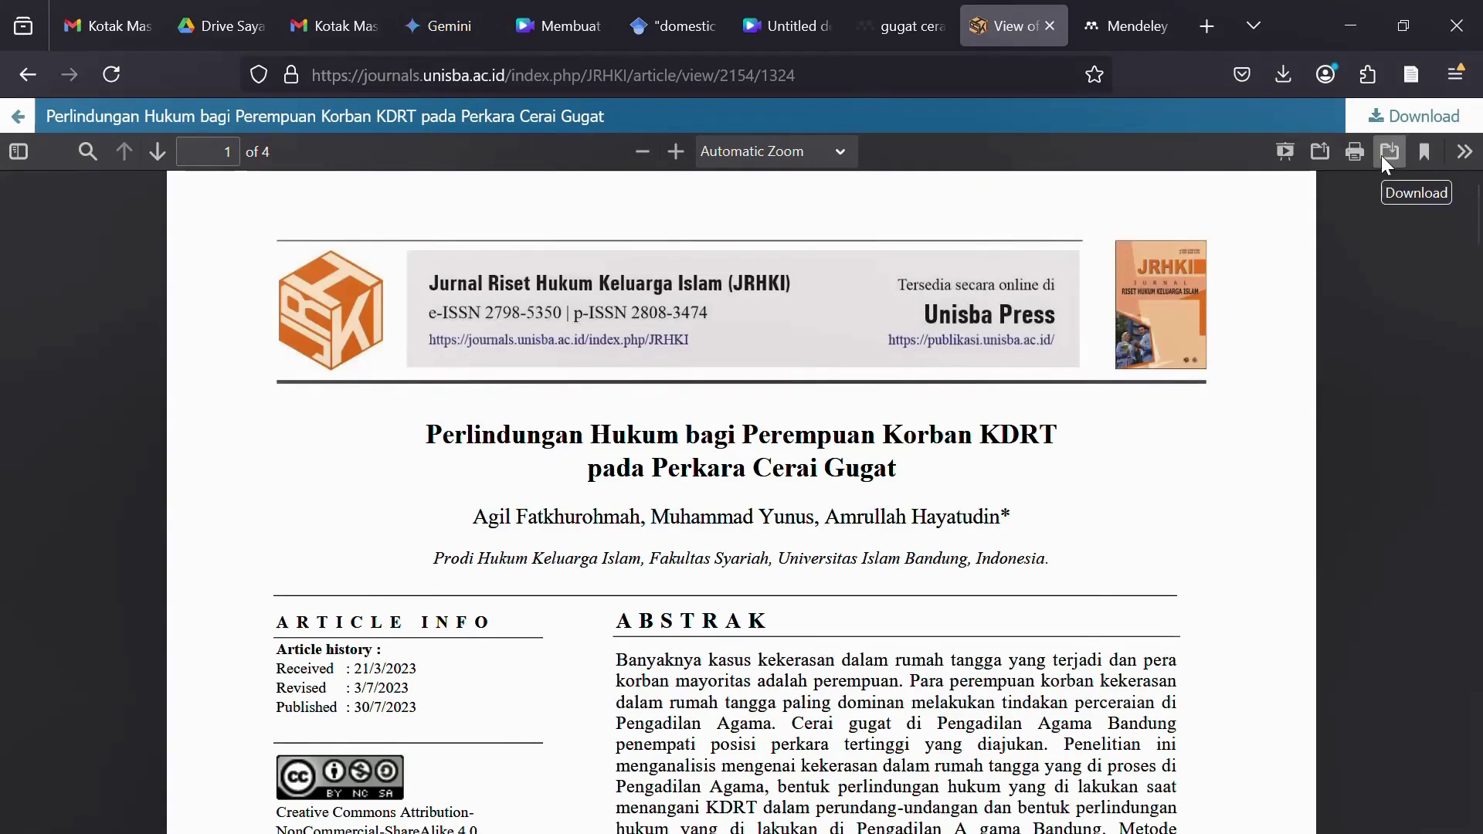
{"action": "left_click", "coordinate": [917, 32]}
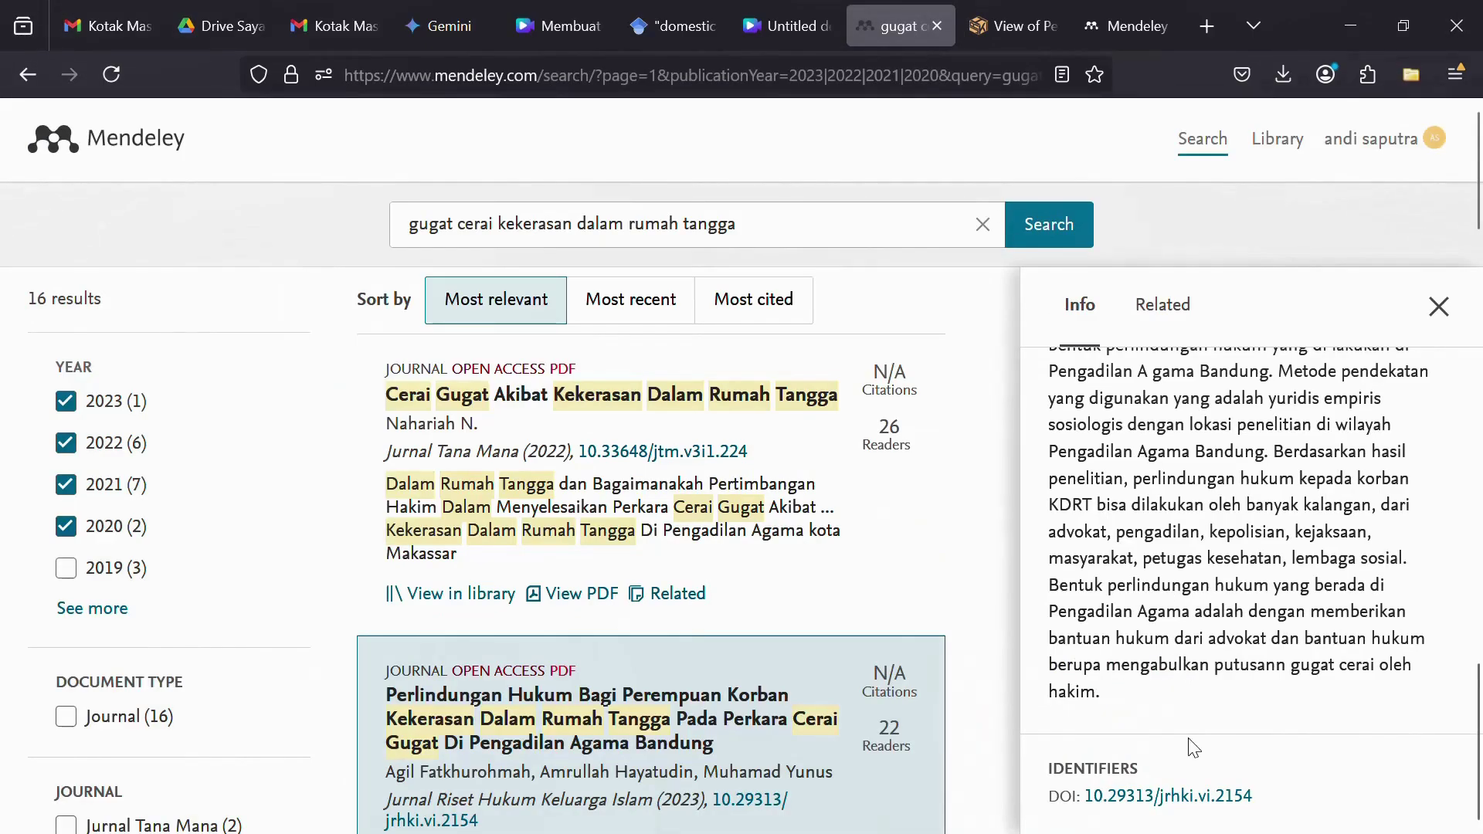
- Show the Related tab for the Perlindungan Hukum article and scroll through the related articles
{"action": "scroll", "coordinate": [1194, 733], "scroll_direction": "up", "scroll_amount": 8}
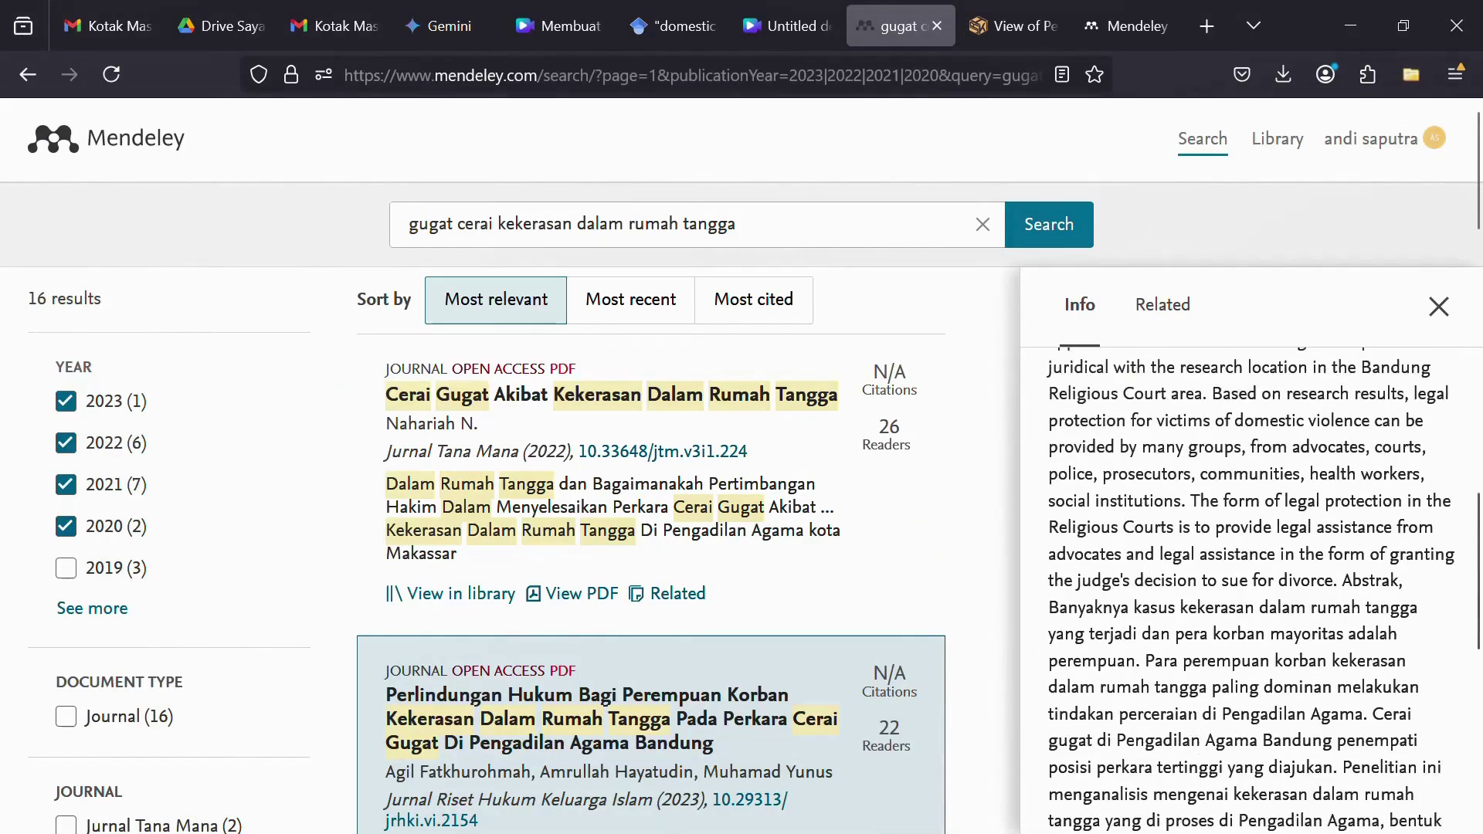
{"action": "scroll", "coordinate": [1193, 726], "scroll_direction": "up", "scroll_amount": 5}
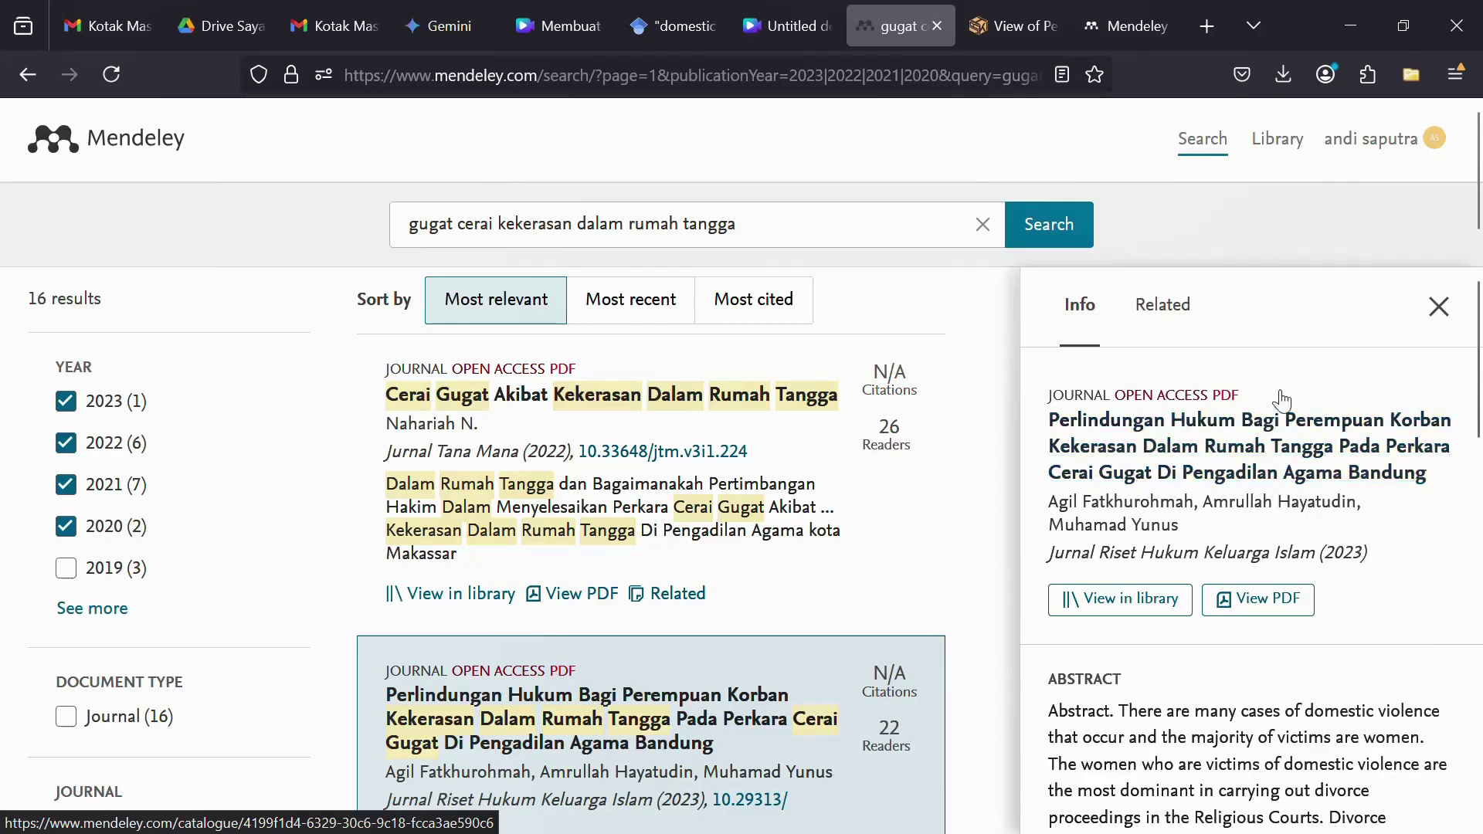
{"action": "left_click", "coordinate": [1174, 315]}
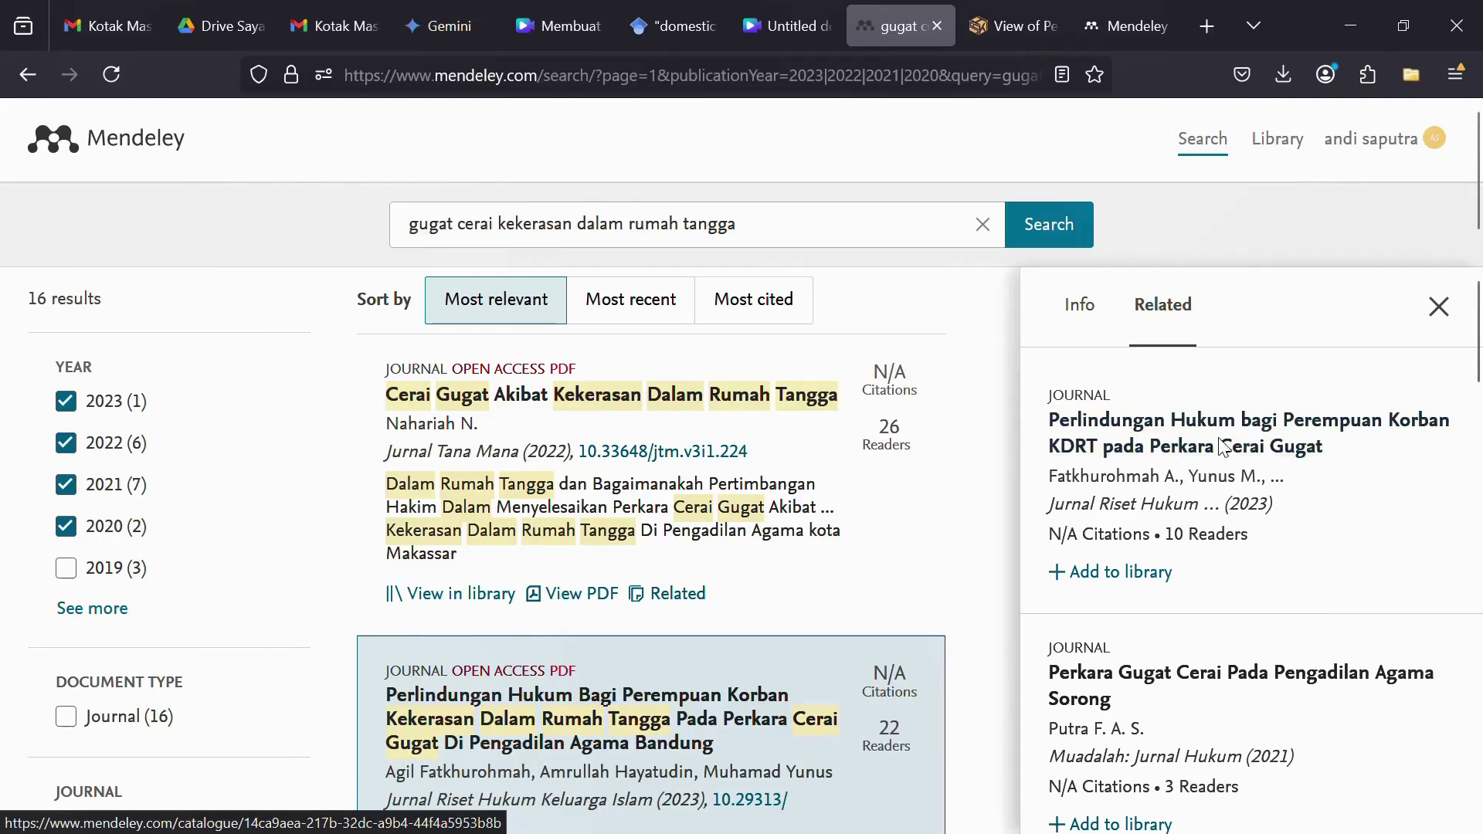
{"action": "scroll", "coordinate": [1189, 481], "scroll_direction": "down", "scroll_amount": 1}
{"action": "scroll", "coordinate": [1189, 481], "scroll_direction": "down", "scroll_amount": 2}
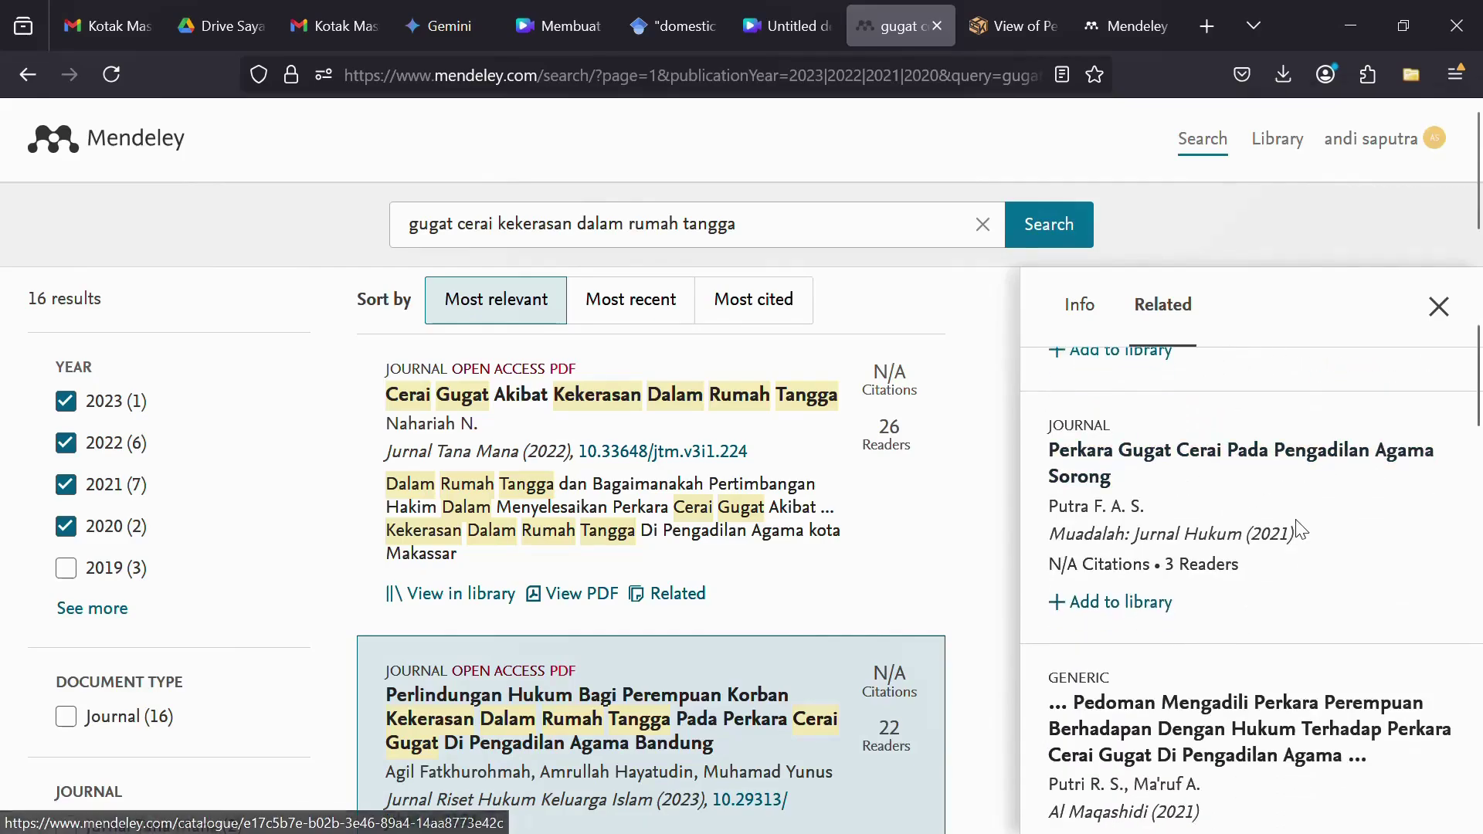
{"action": "scroll", "coordinate": [1294, 520], "scroll_direction": "down", "scroll_amount": 2}
{"action": "scroll", "coordinate": [1310, 604], "scroll_direction": "down", "scroll_amount": 5}
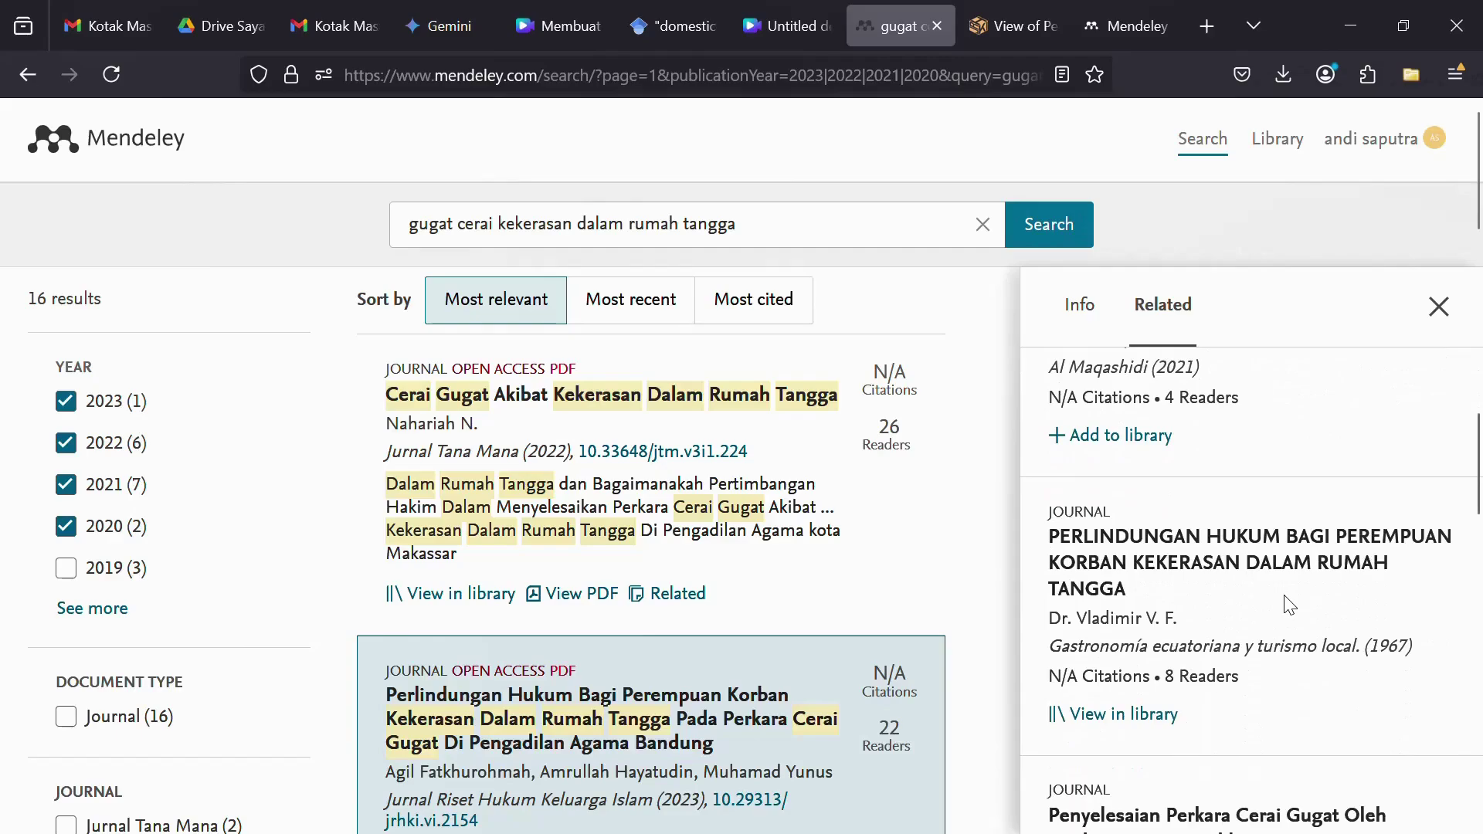
{"action": "scroll", "coordinate": [1288, 603], "scroll_direction": "down", "scroll_amount": 3}
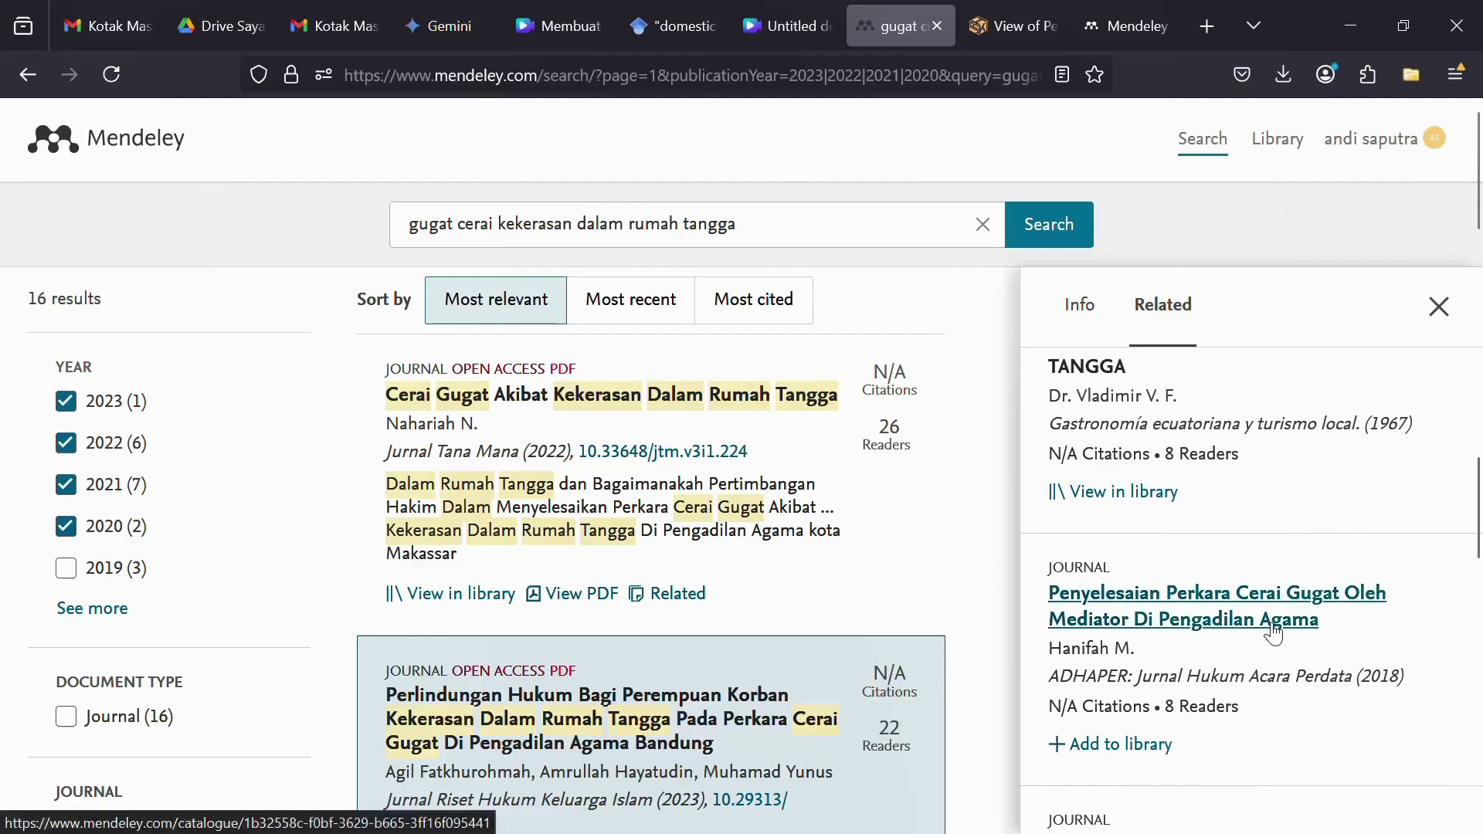
{"action": "scroll", "coordinate": [1288, 640], "scroll_direction": "down", "scroll_amount": 2}
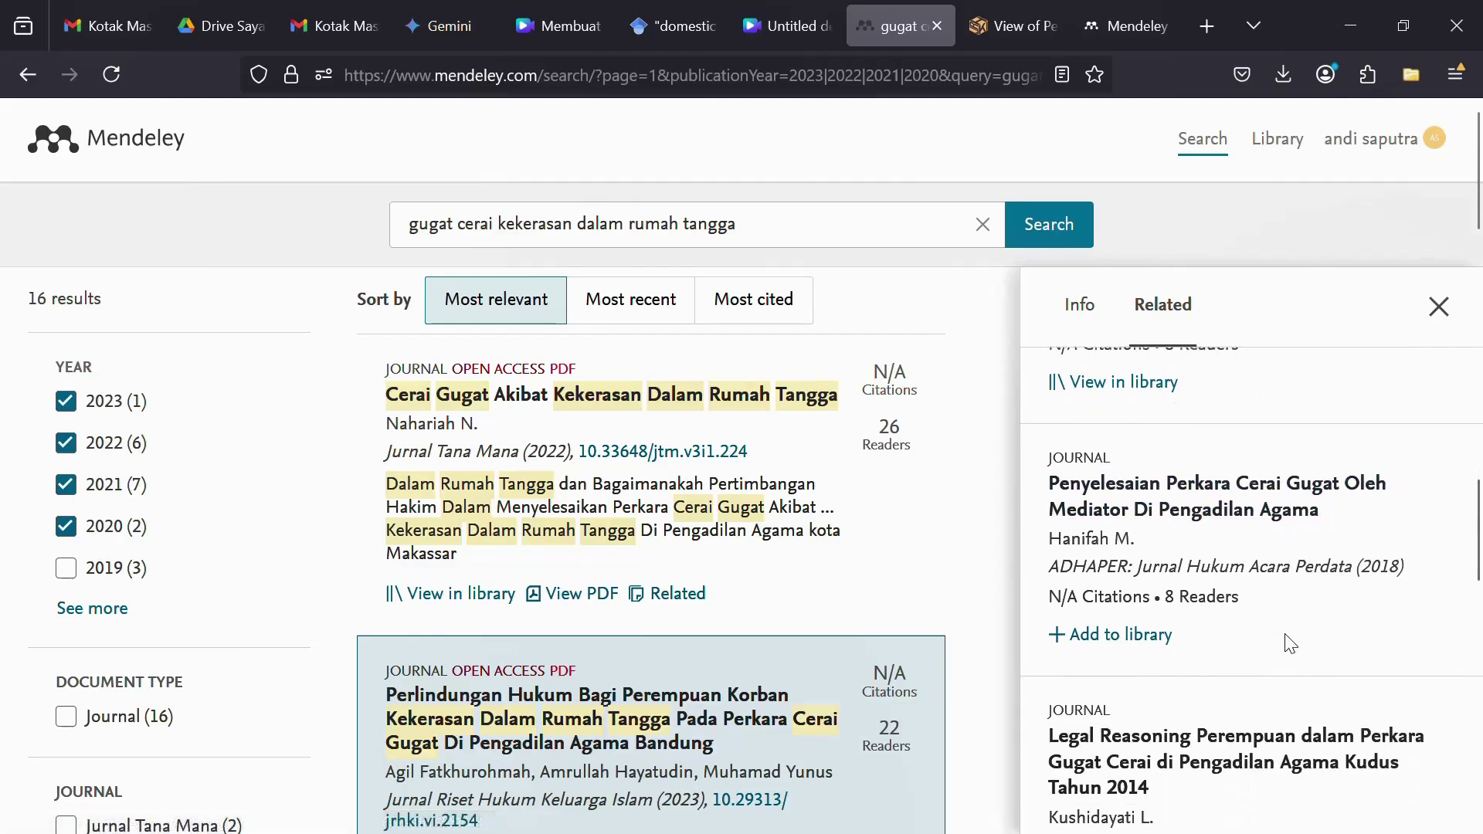
- Open the 2018 'Penyelesaian Perkara Cerai Gugat…' mediator article in a new tab, then return to Related
{"action": "left_click", "coordinate": [1225, 491]}
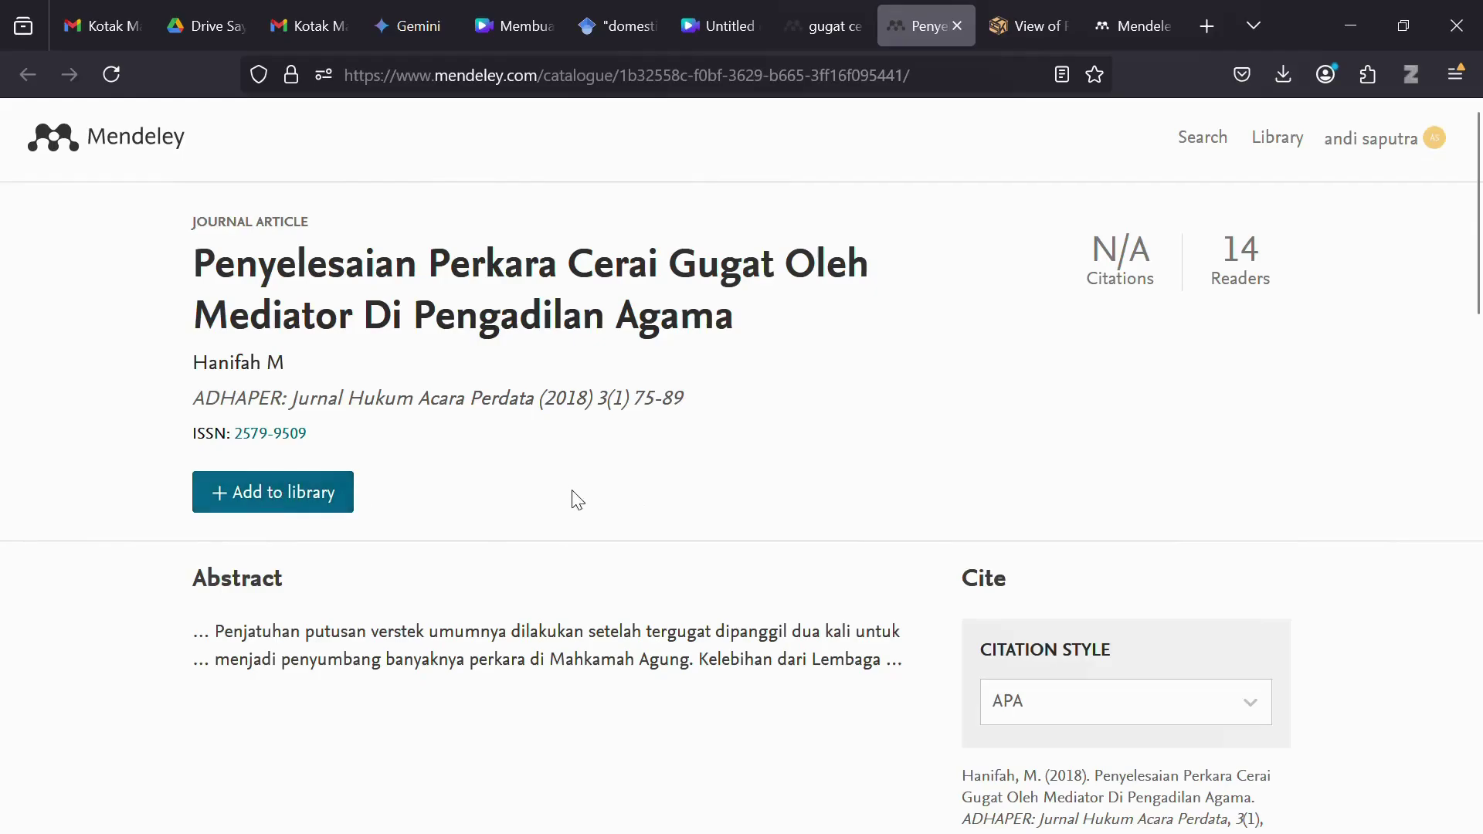
{"action": "scroll", "coordinate": [572, 500], "scroll_direction": "down", "scroll_amount": 5}
{"action": "scroll", "coordinate": [572, 494], "scroll_direction": "down", "scroll_amount": 3}
{"action": "scroll", "coordinate": [571, 490], "scroll_direction": "up", "scroll_amount": 10}
{"action": "left_click", "coordinate": [842, 34]}
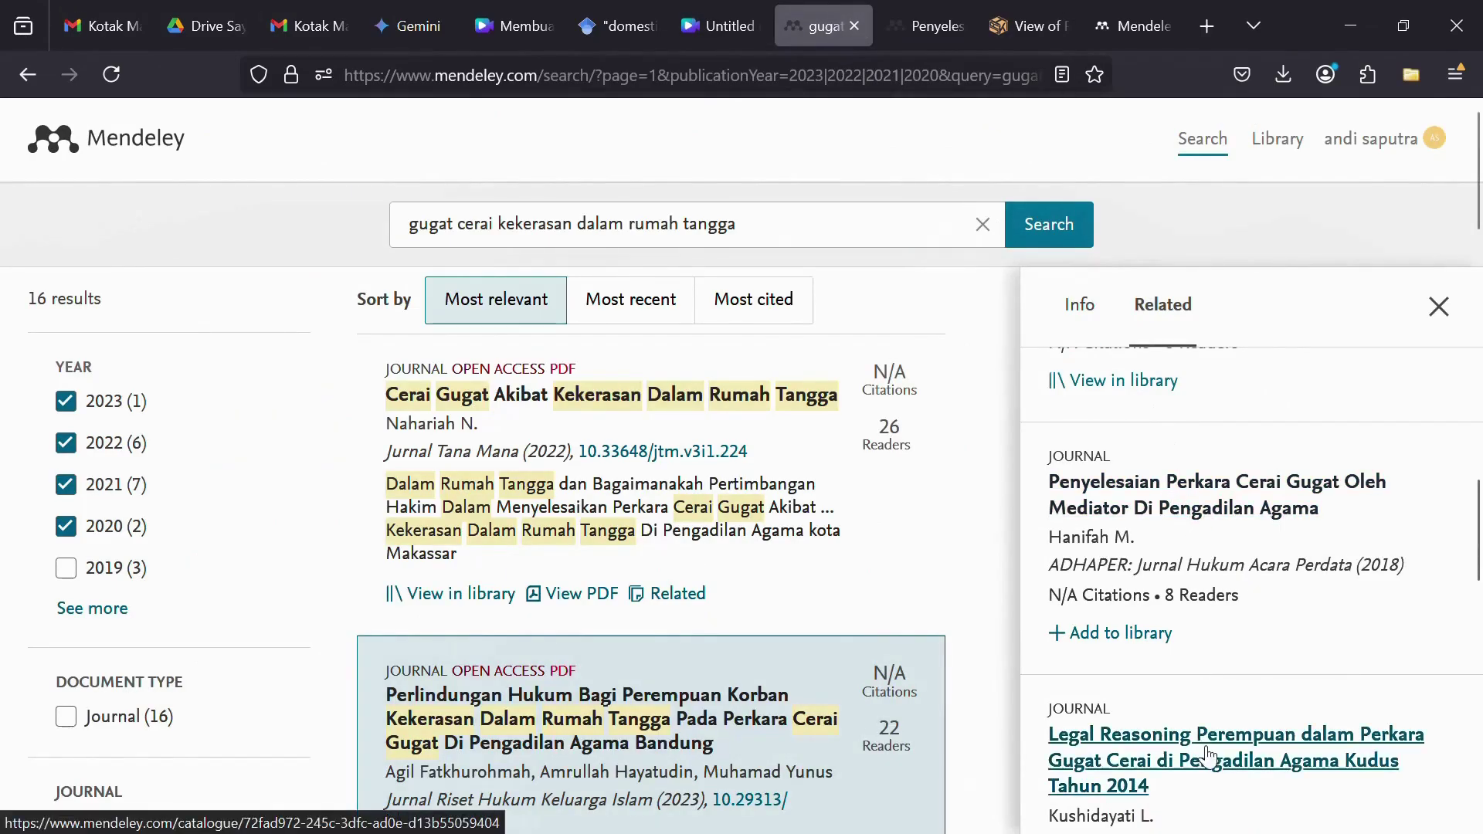
{"action": "scroll", "coordinate": [1209, 742], "scroll_direction": "down", "scroll_amount": 3}
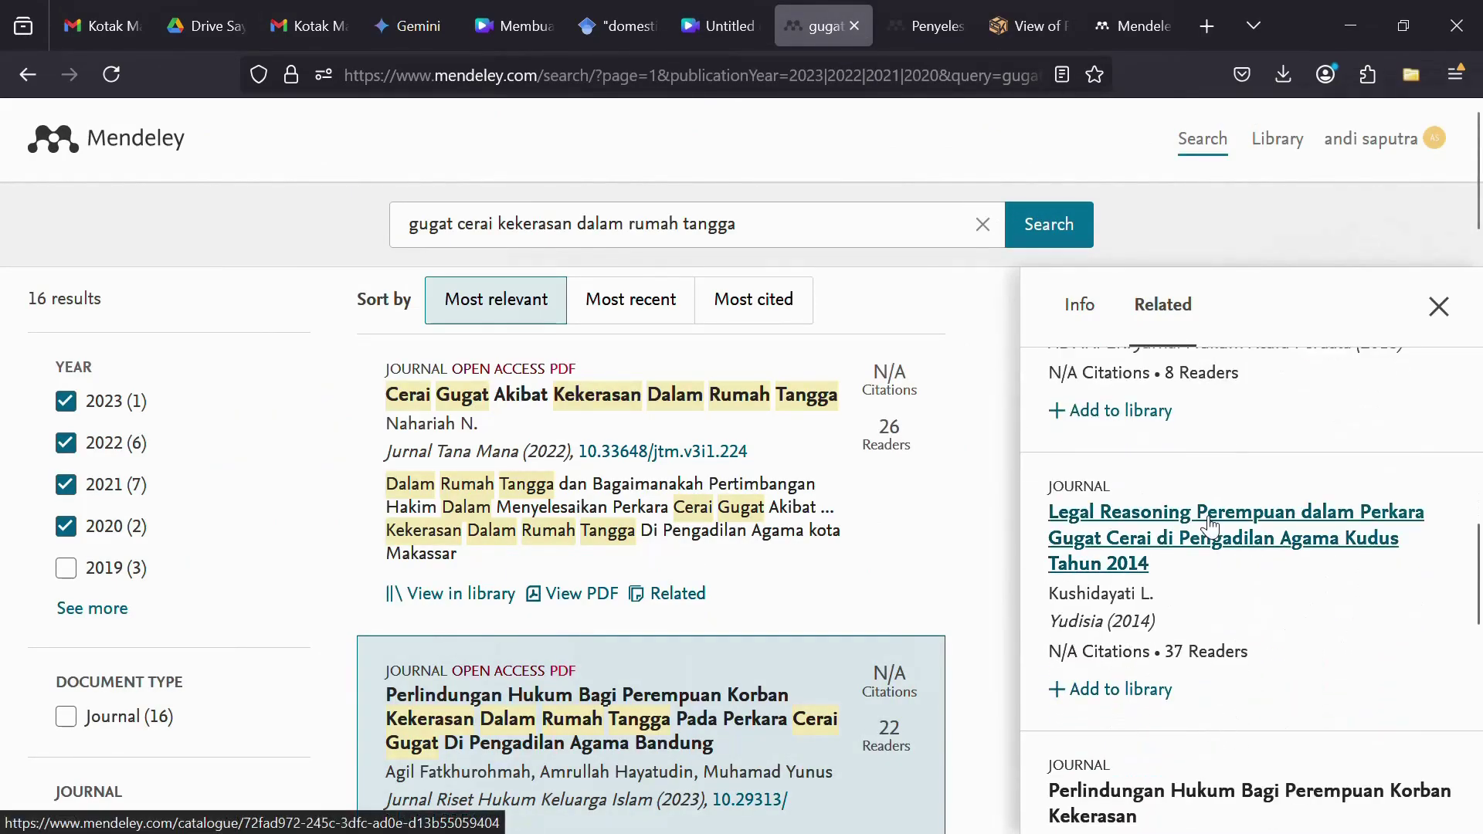
- Open the 2014 'Legal Reasoning…' Kudus article in a new tab, skim it, and return to results
{"action": "left_click", "coordinate": [1211, 528]}
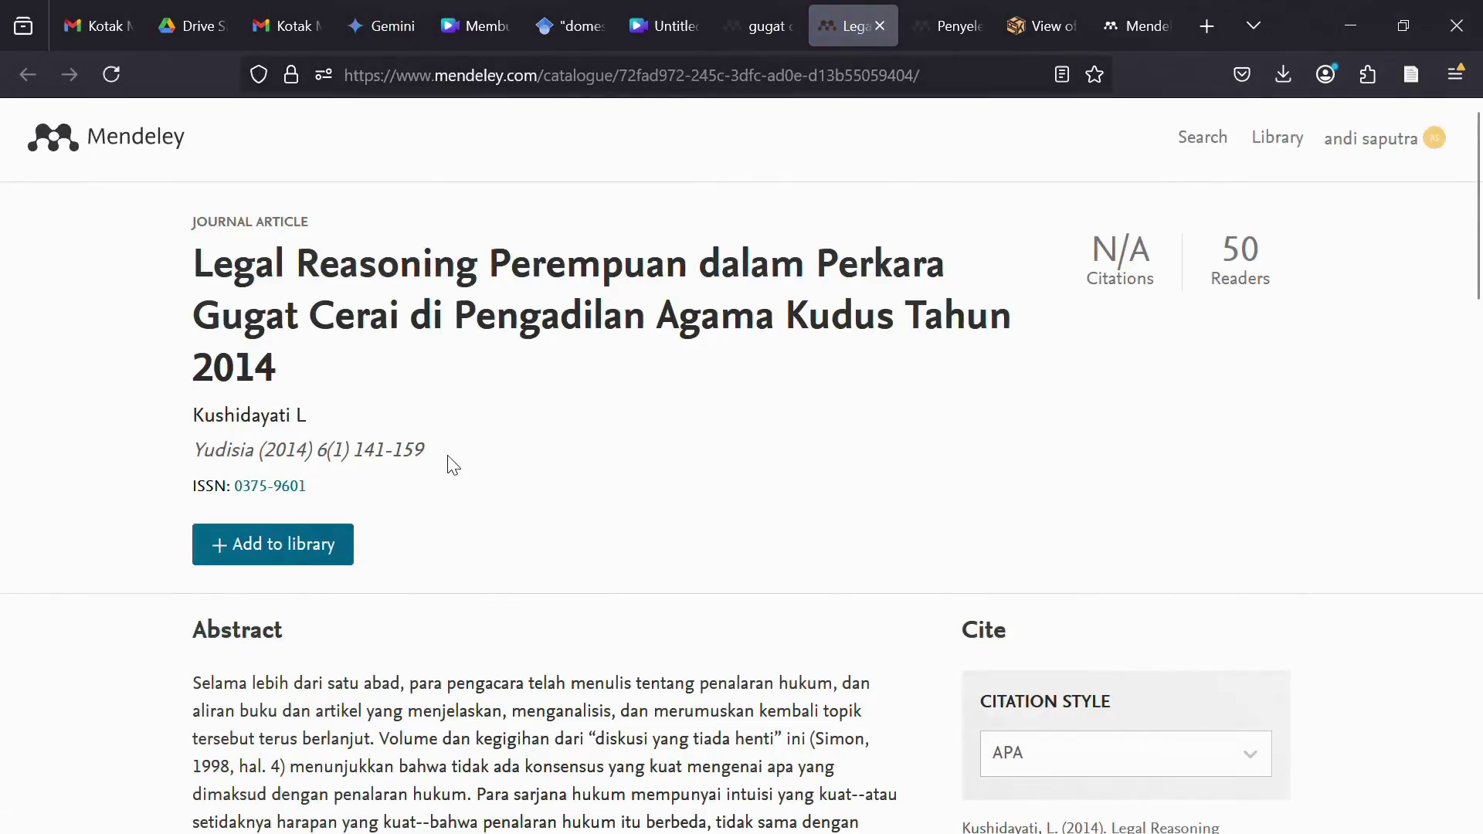
{"action": "scroll", "coordinate": [454, 464], "scroll_direction": "down", "scroll_amount": 12}
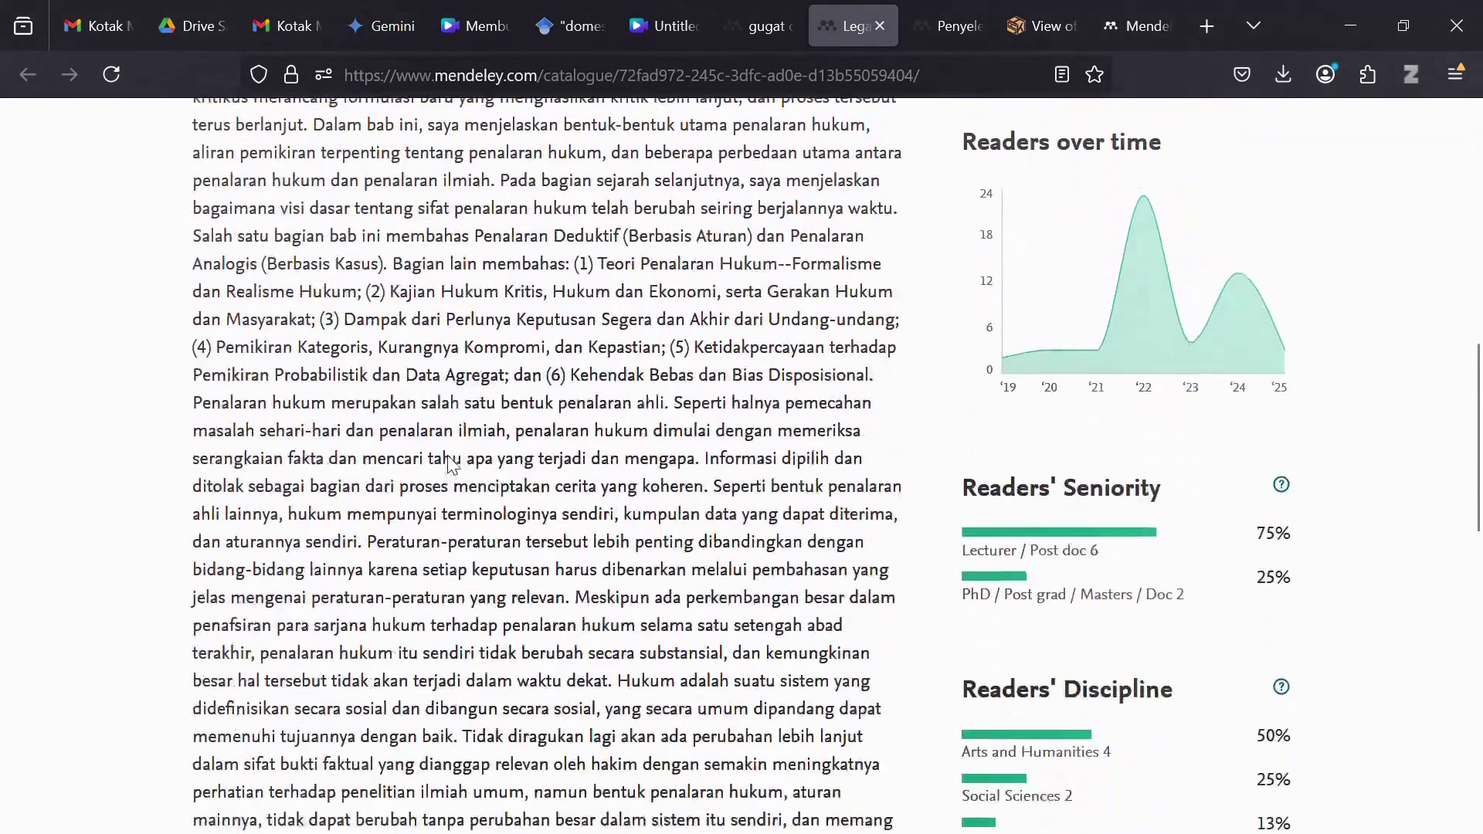
{"action": "scroll", "coordinate": [449, 466], "scroll_direction": "down", "scroll_amount": 7}
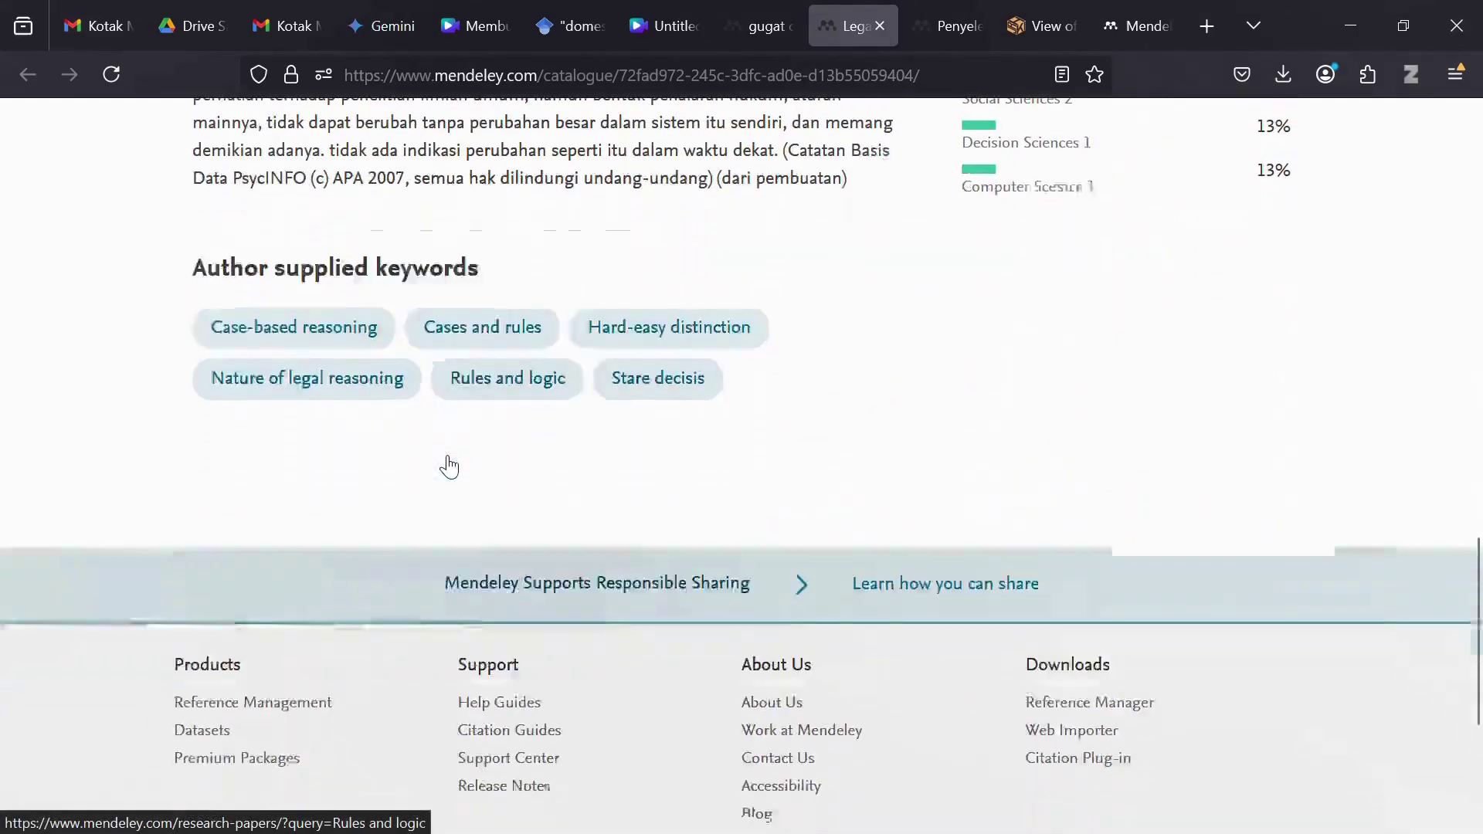
{"action": "scroll", "coordinate": [450, 465], "scroll_direction": "up", "scroll_amount": 20}
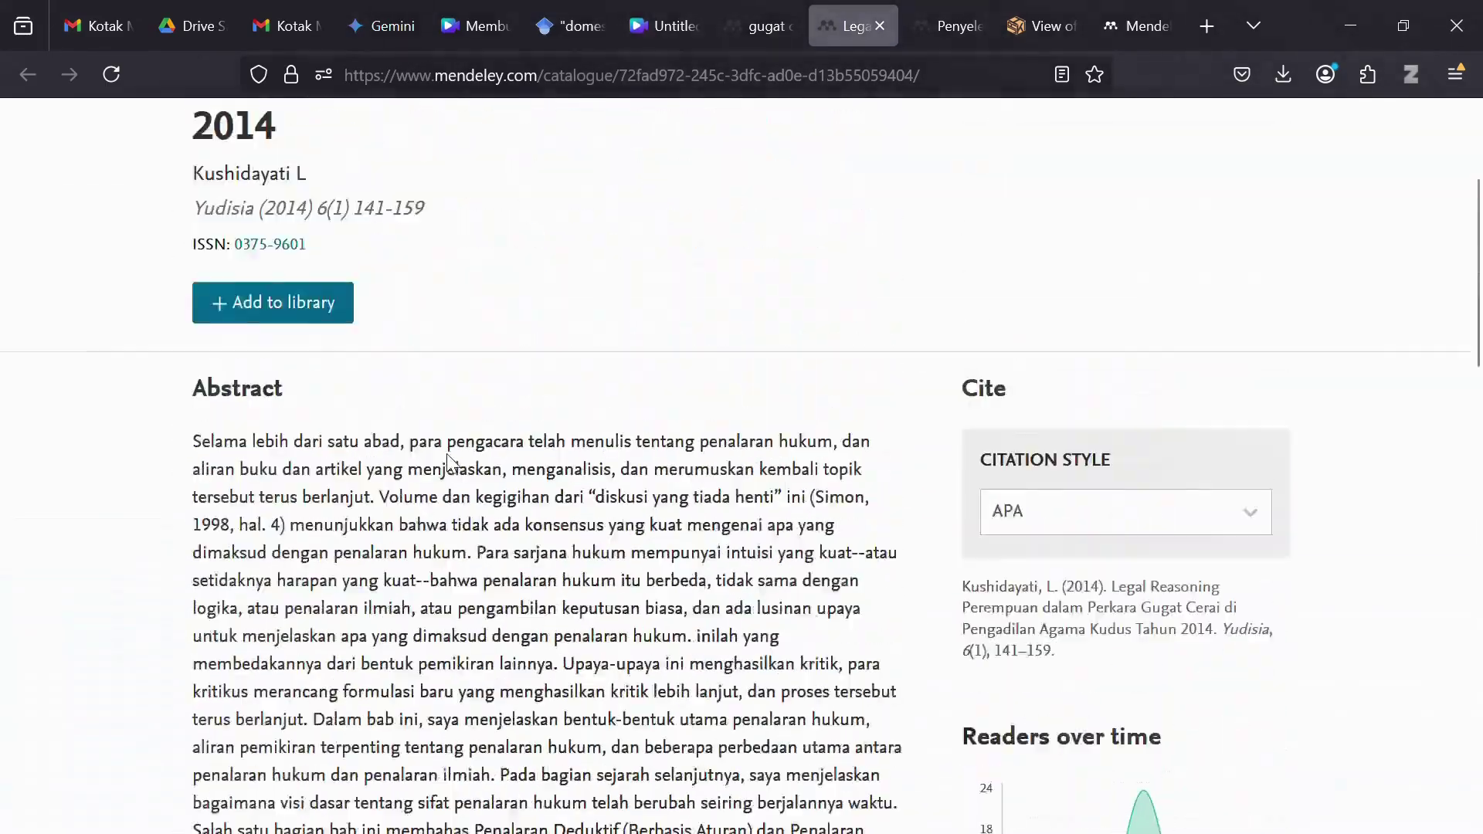
{"action": "left_click", "coordinate": [760, 36]}
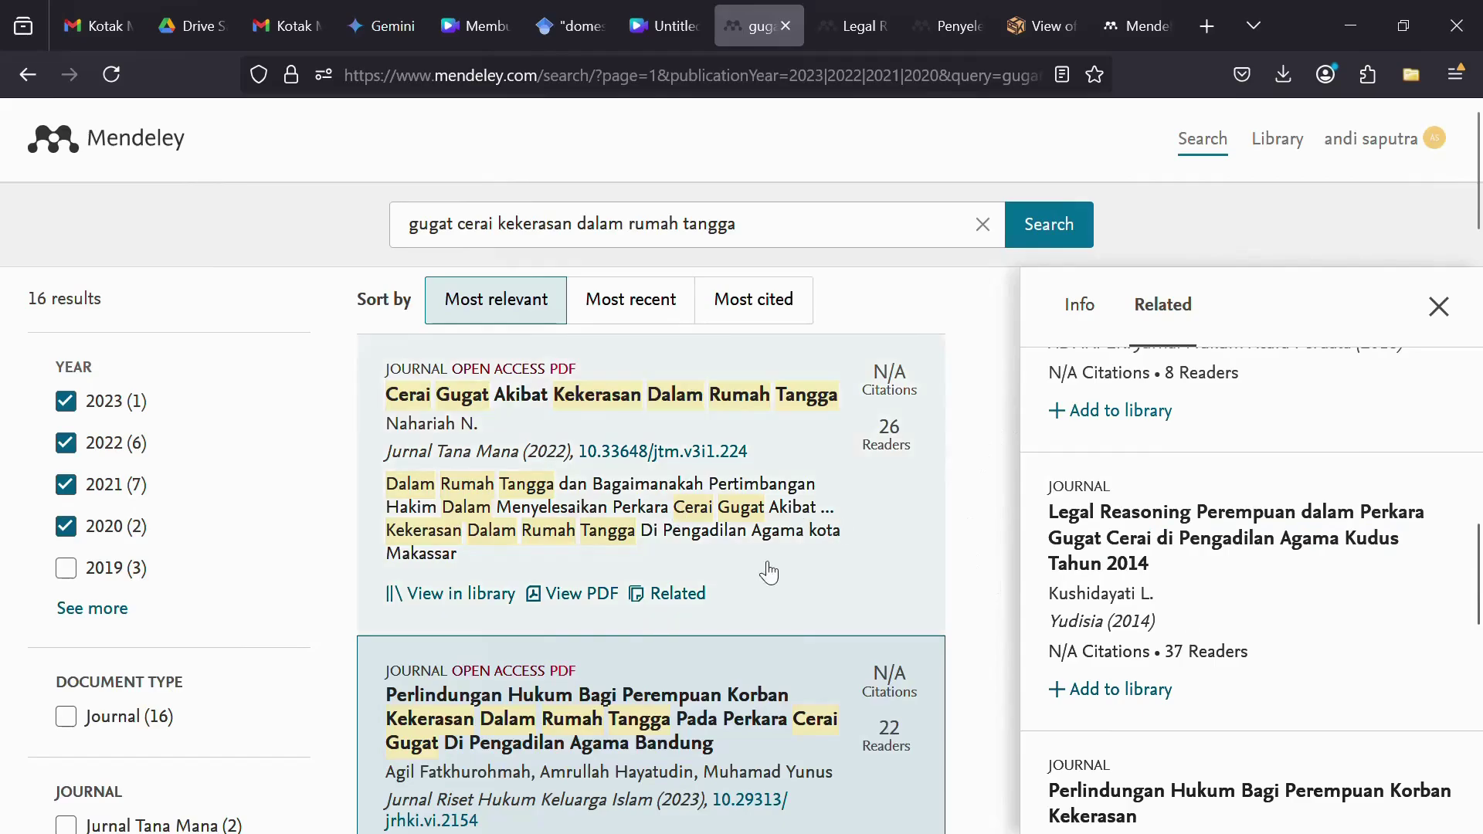
{"action": "mouse_move", "coordinate": [1136, 826]}
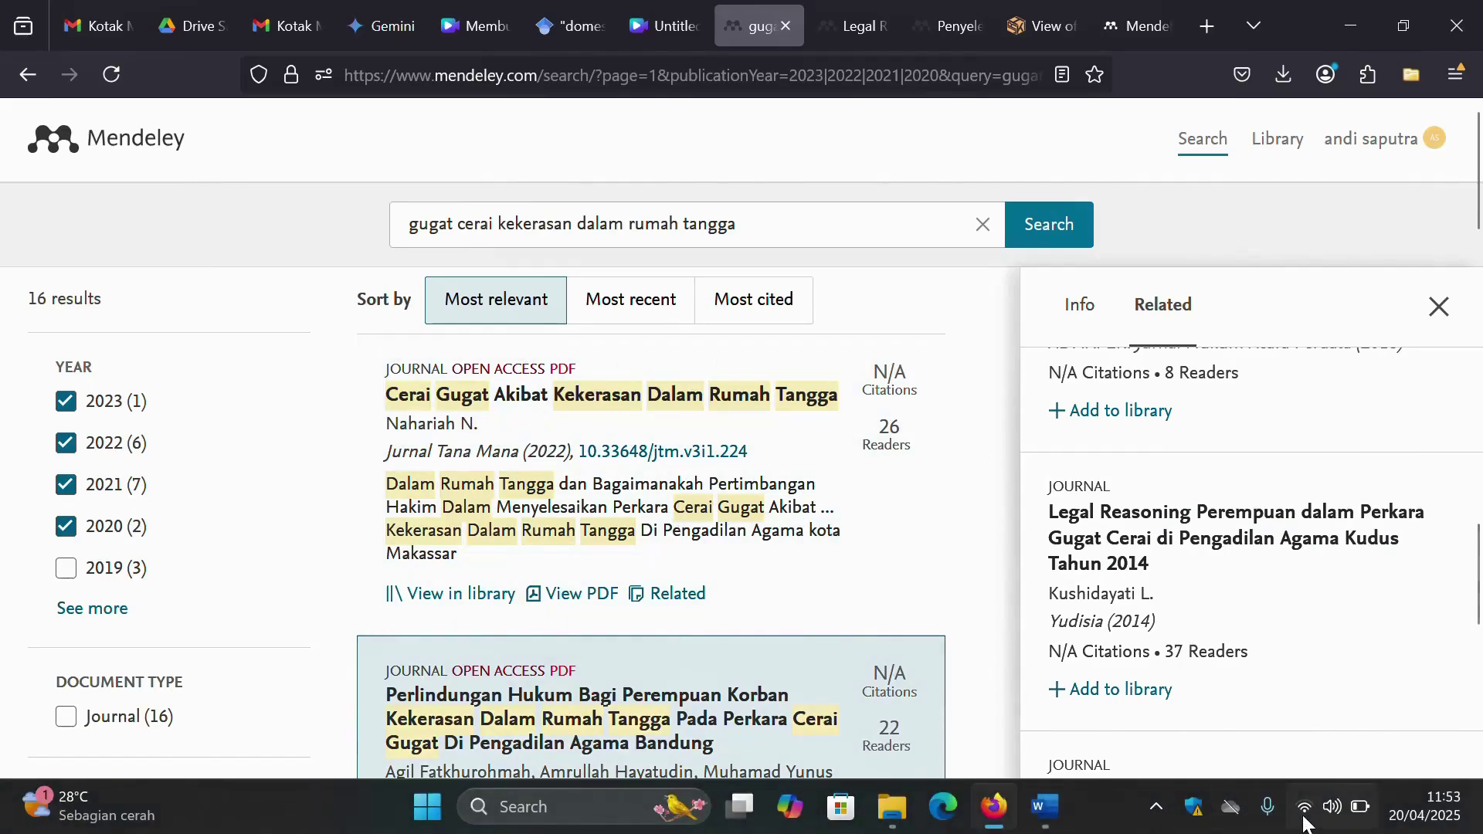